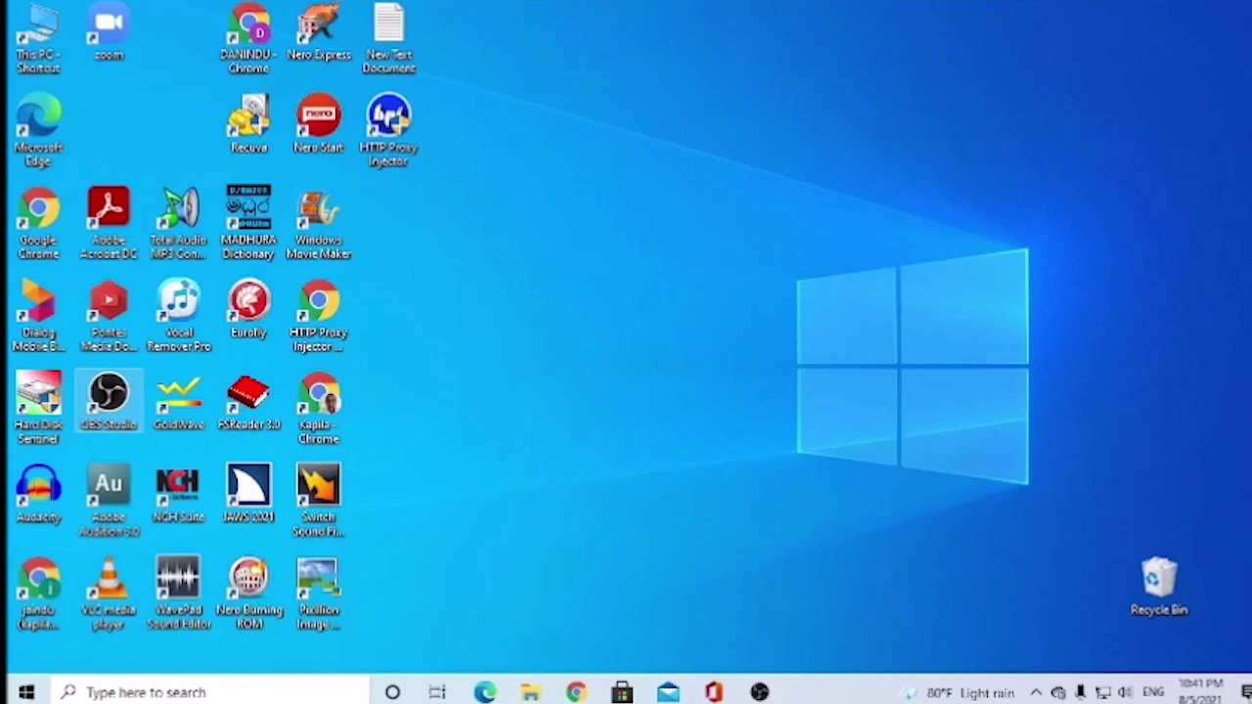
Start Narrator, read through its home page, then turn Narrator off
key(super+ctrl+Return)
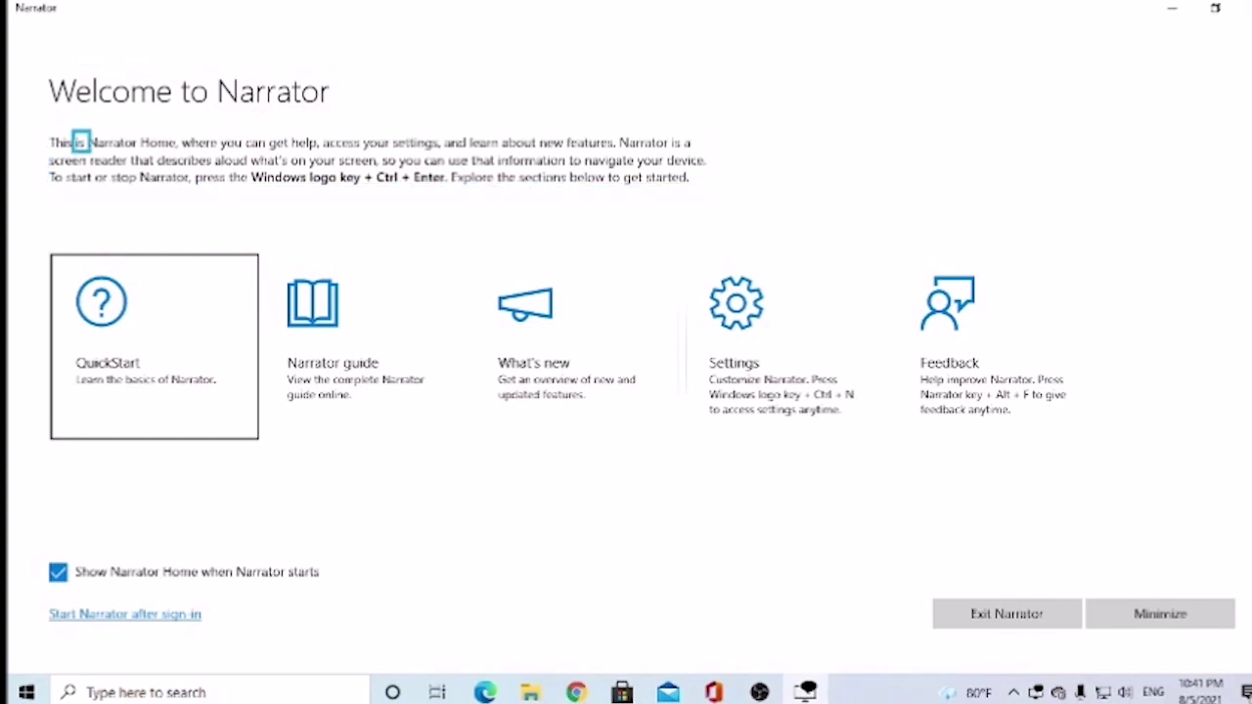
key(Home)
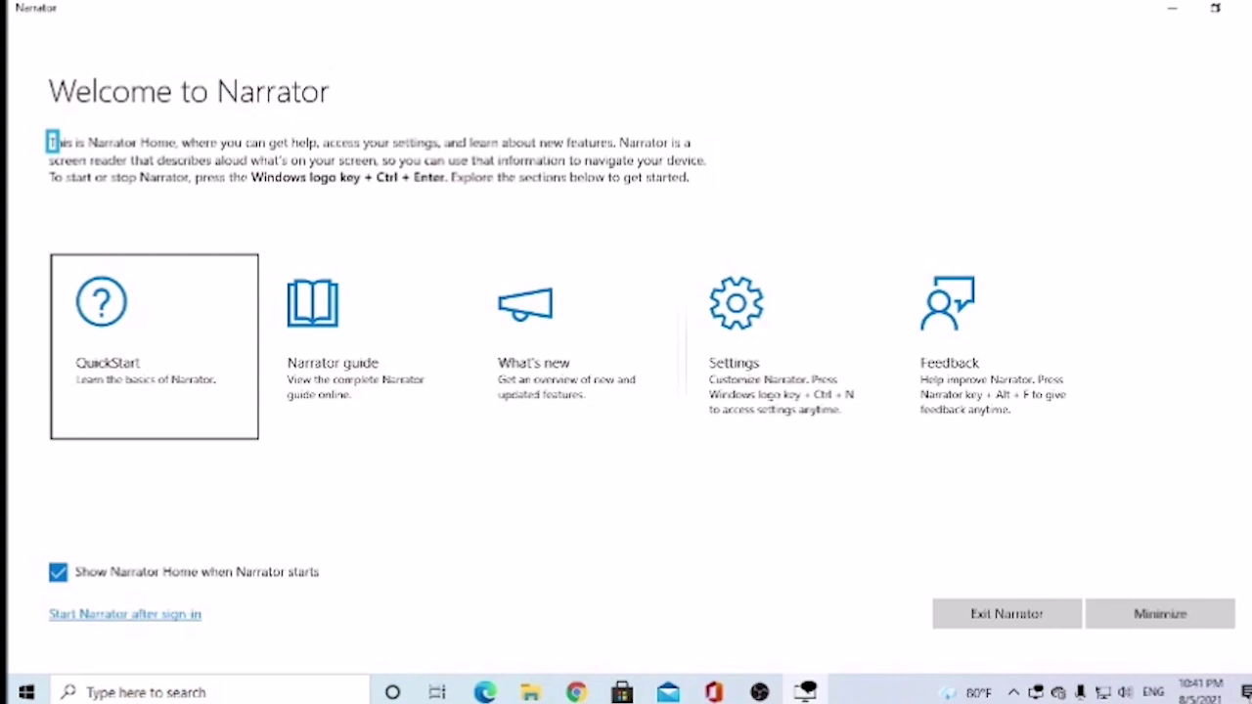
key(Down)
key(Down)
key(Down)
key(Down)
key(Down)
key(Down)
key(Down)
key(Down)
key(Down)
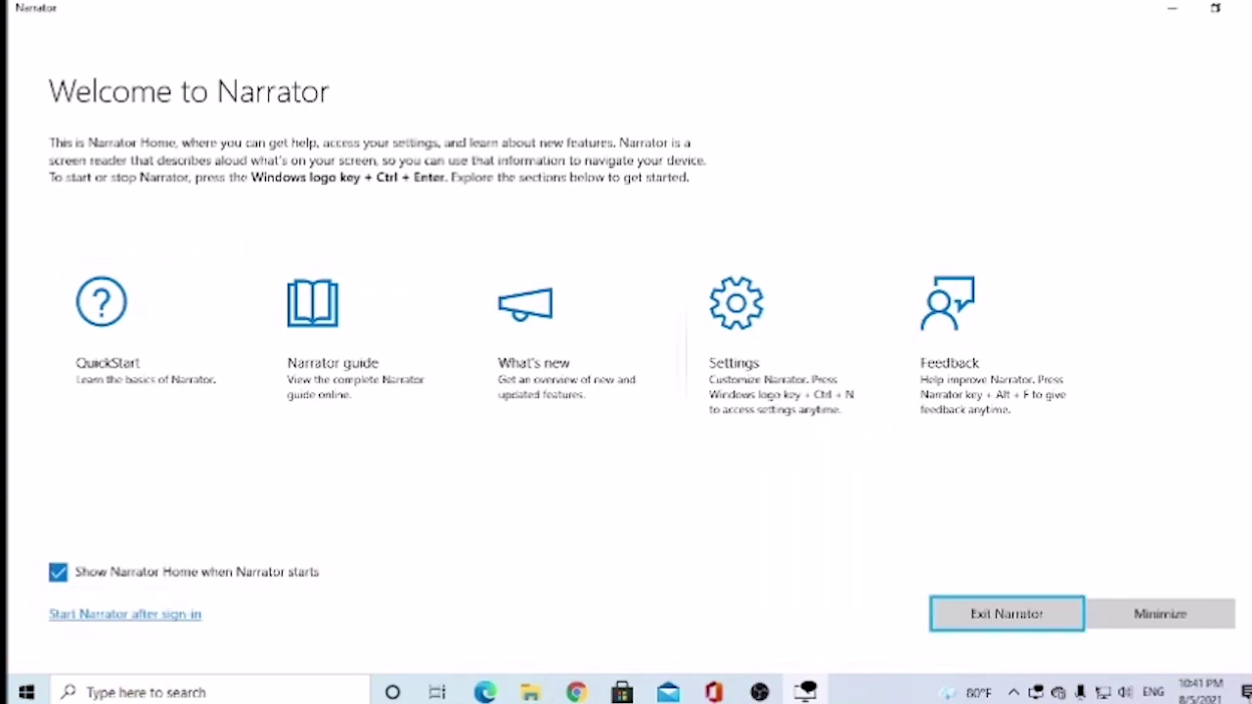
key(Return)
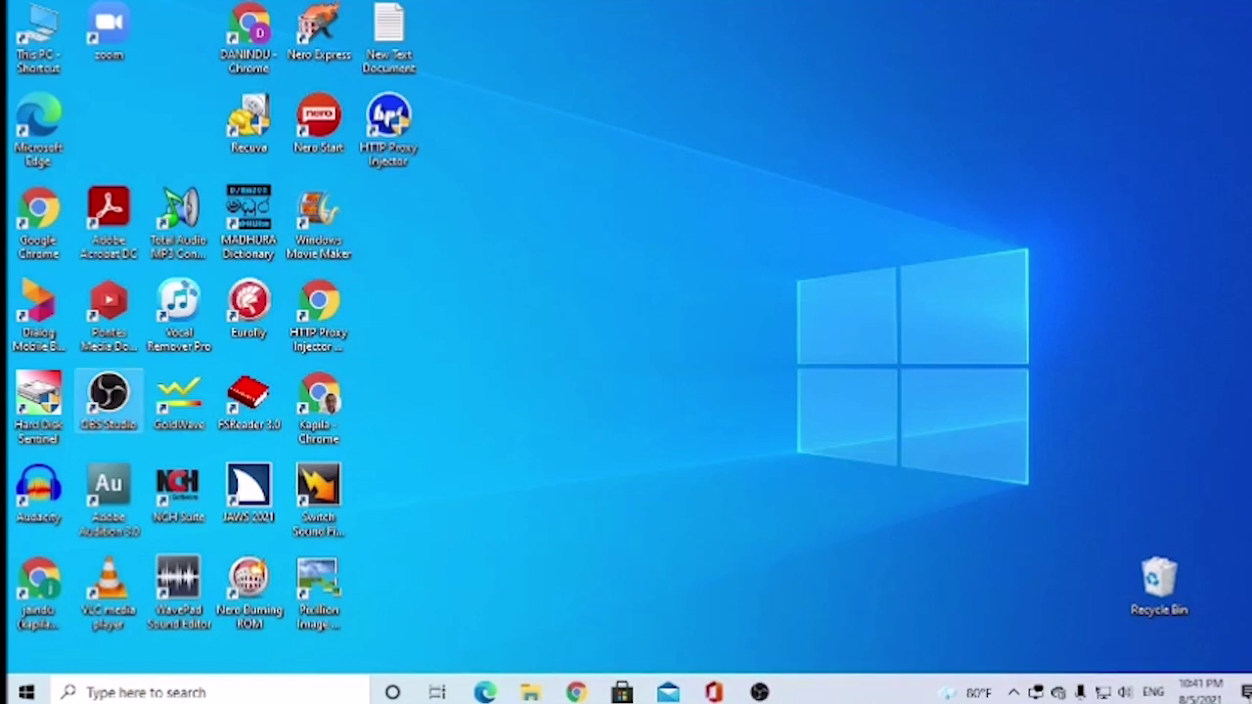
Launch Chrome from its desktop shortcut and move focus down to the Google search box
key(d)
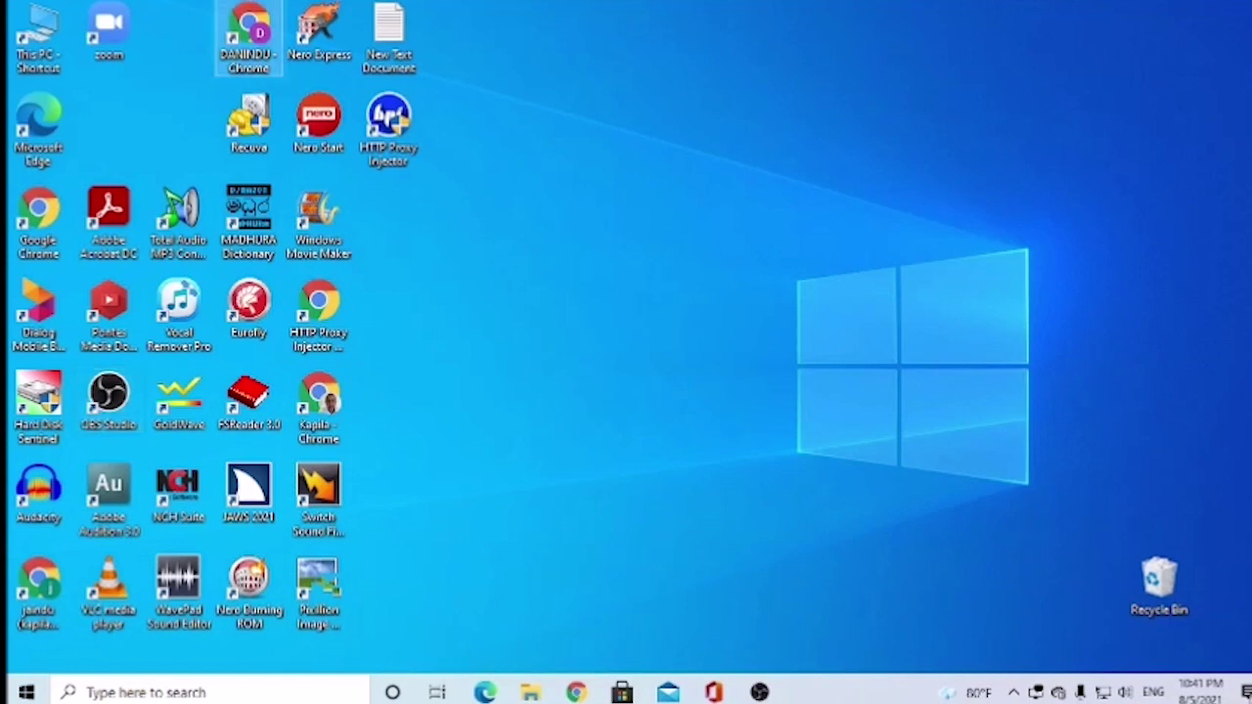
key(Return)
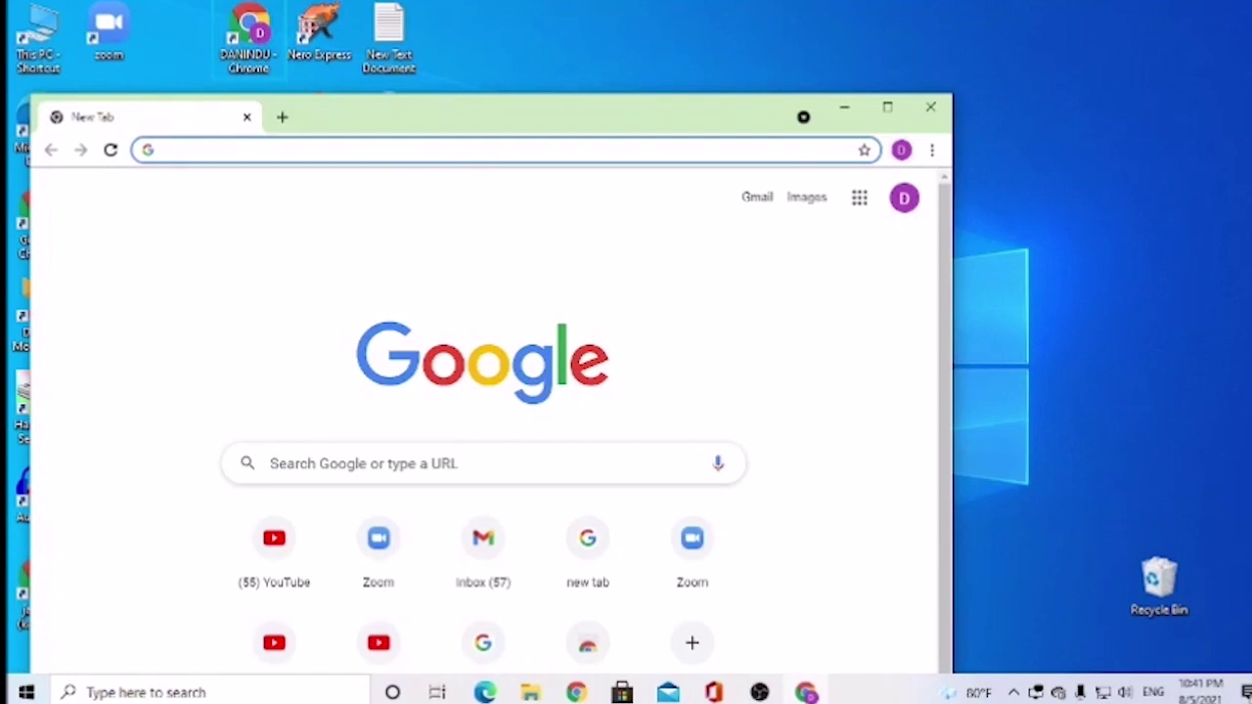
key(Tab)
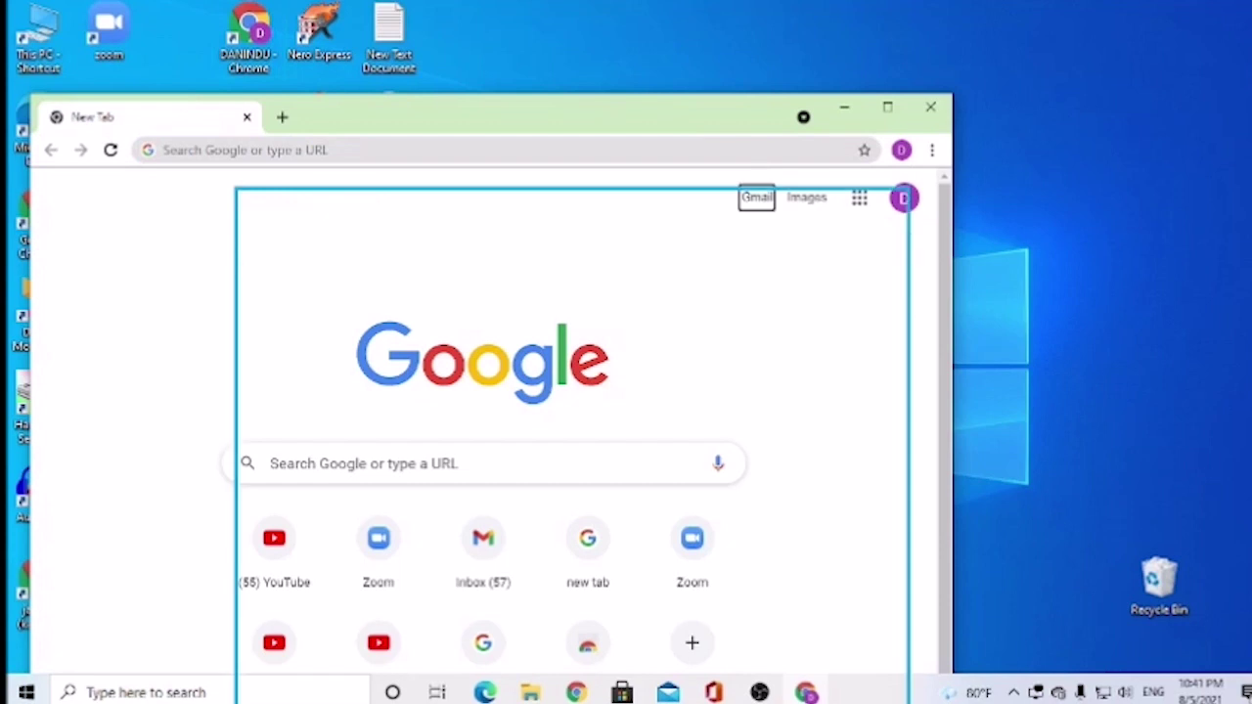
key(Tab)
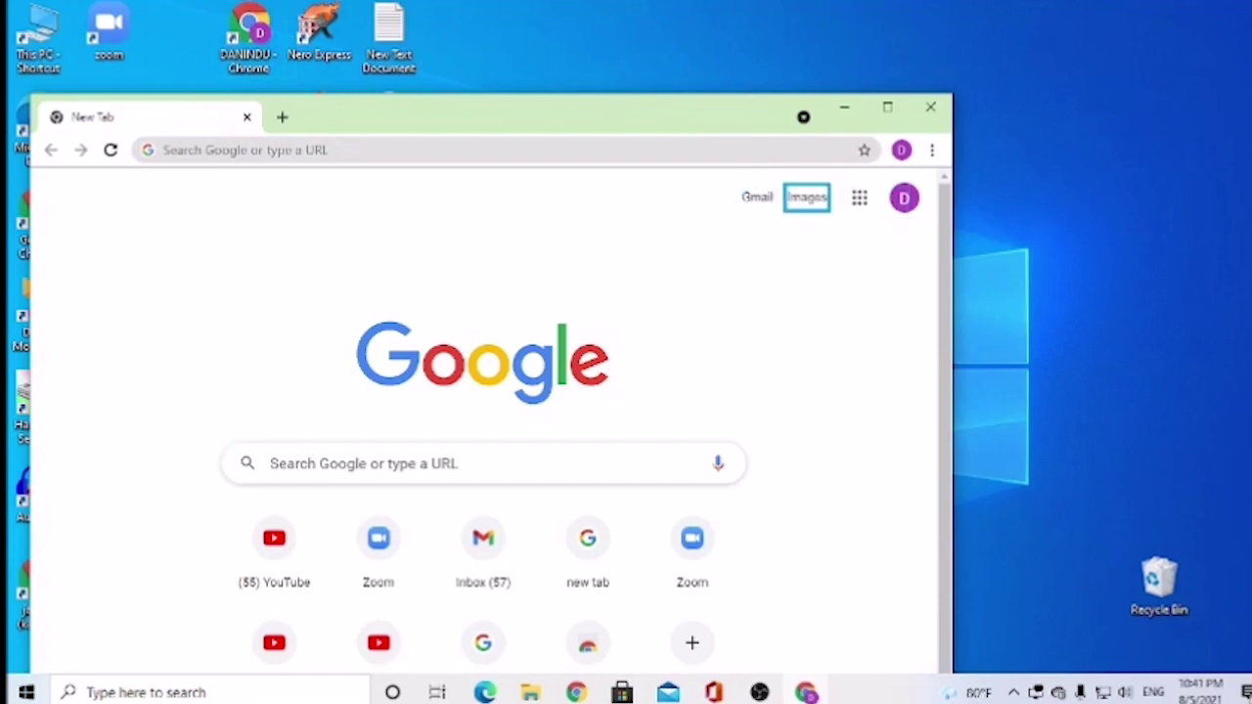
key(Tab)
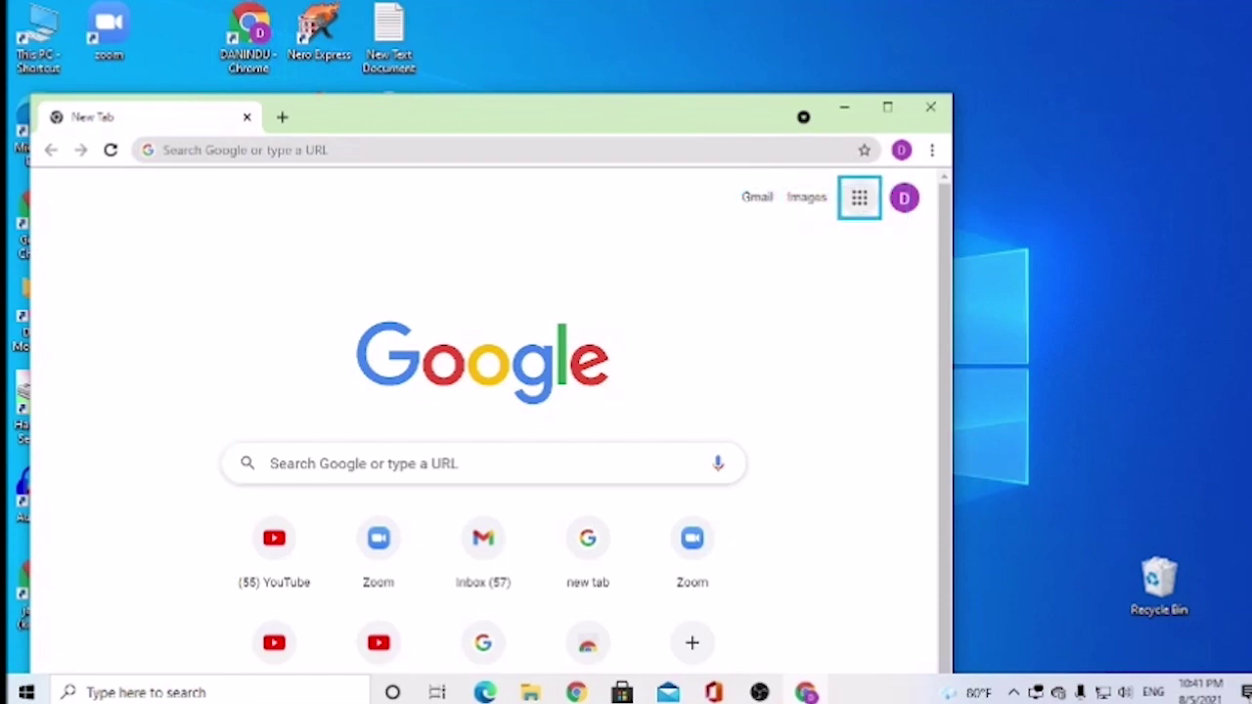
key(Tab)
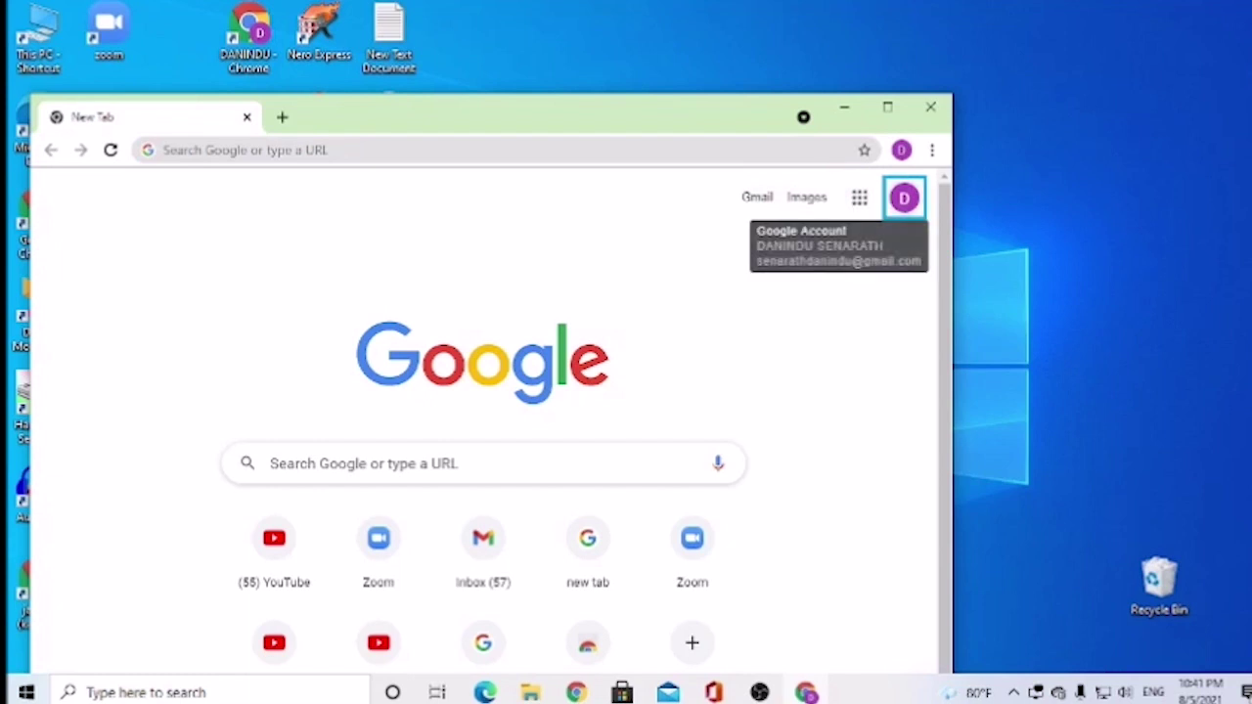
key(Tab)
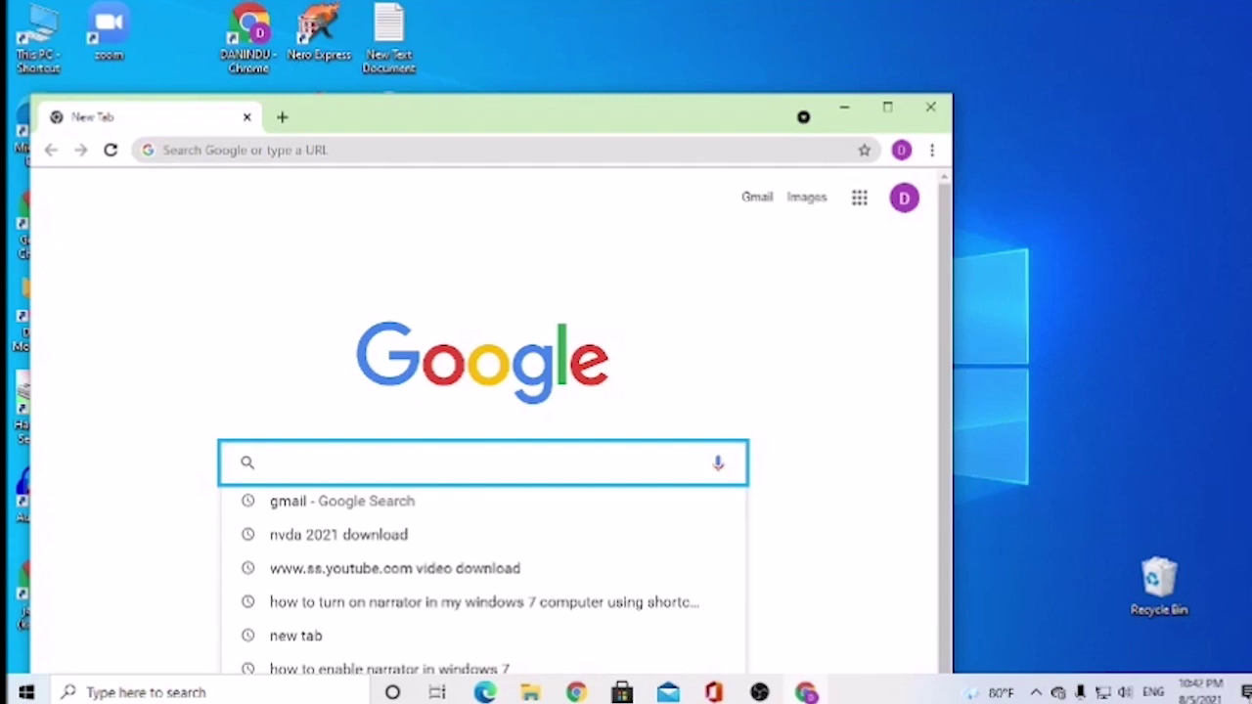
Search Google for 'nvda 2021 download', correcting the mistyped 9 first
text(nvd)
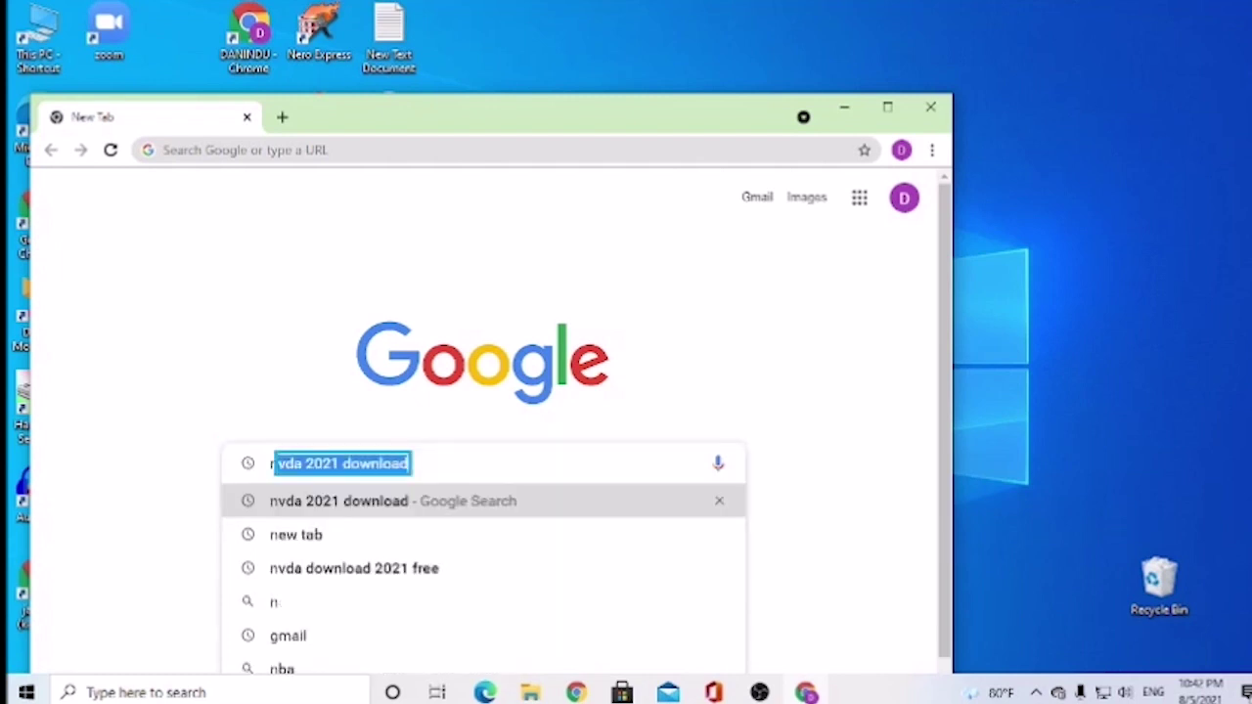
text(a 29)
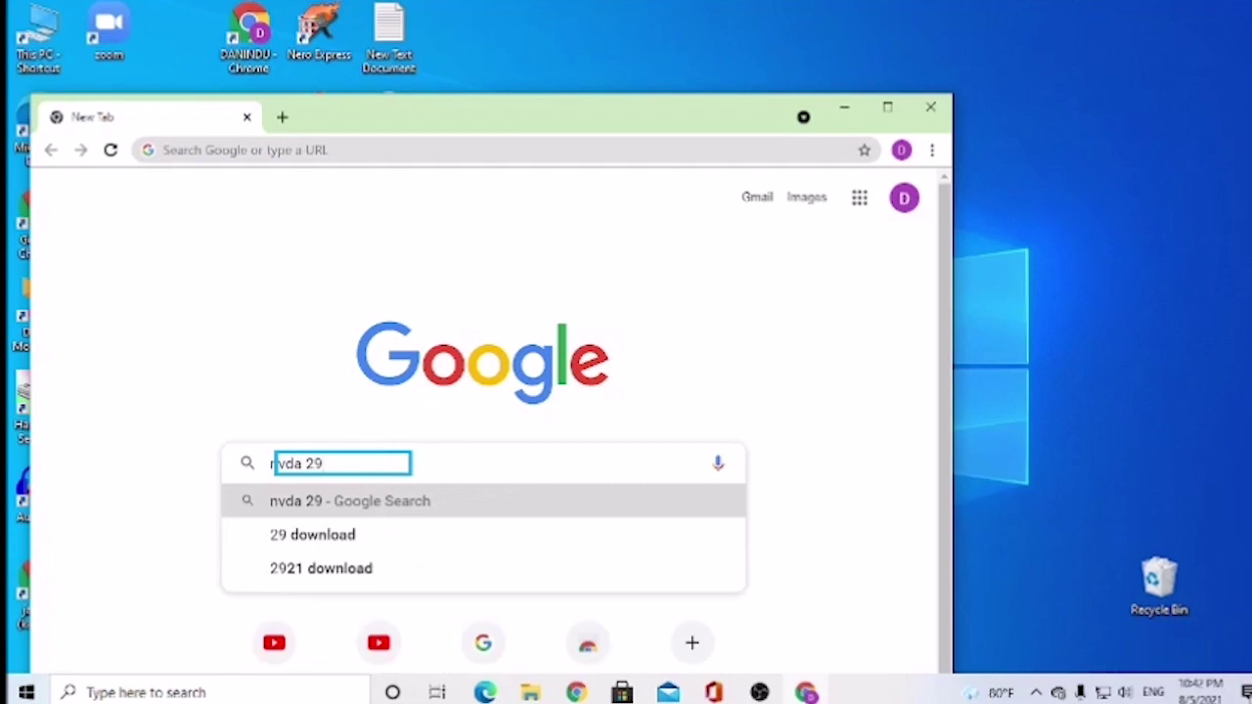
key(BackSpace)
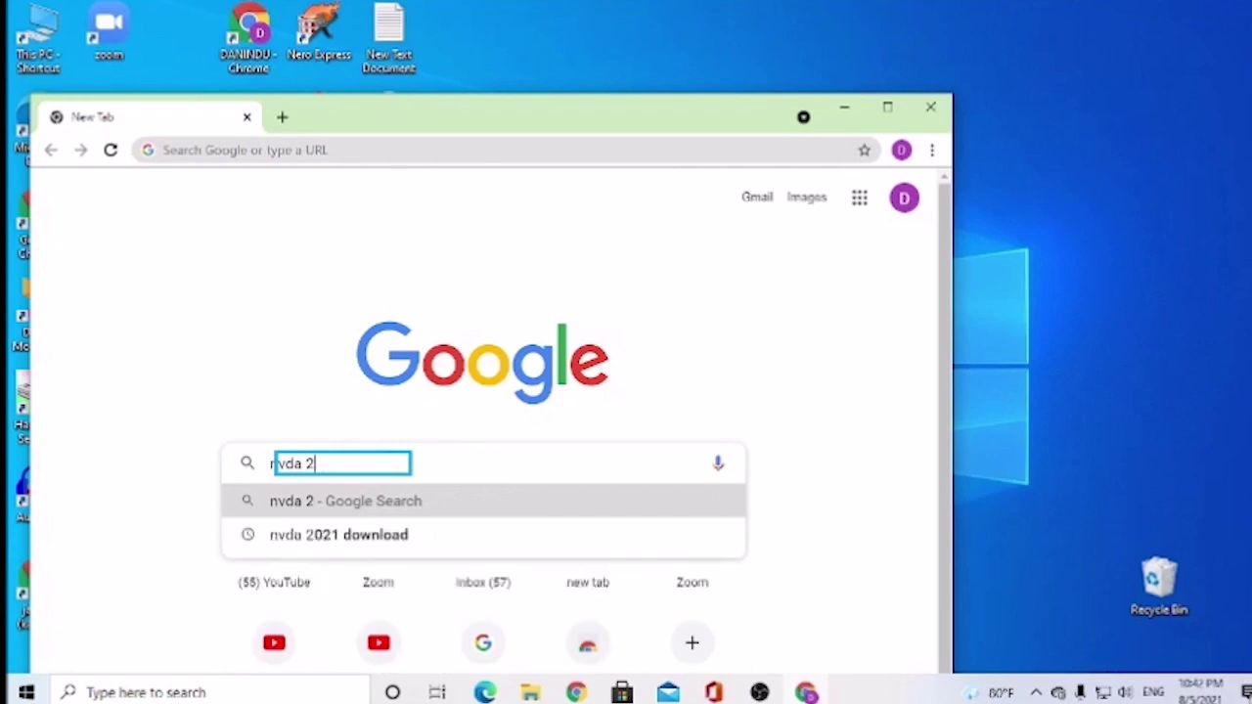
text(02)
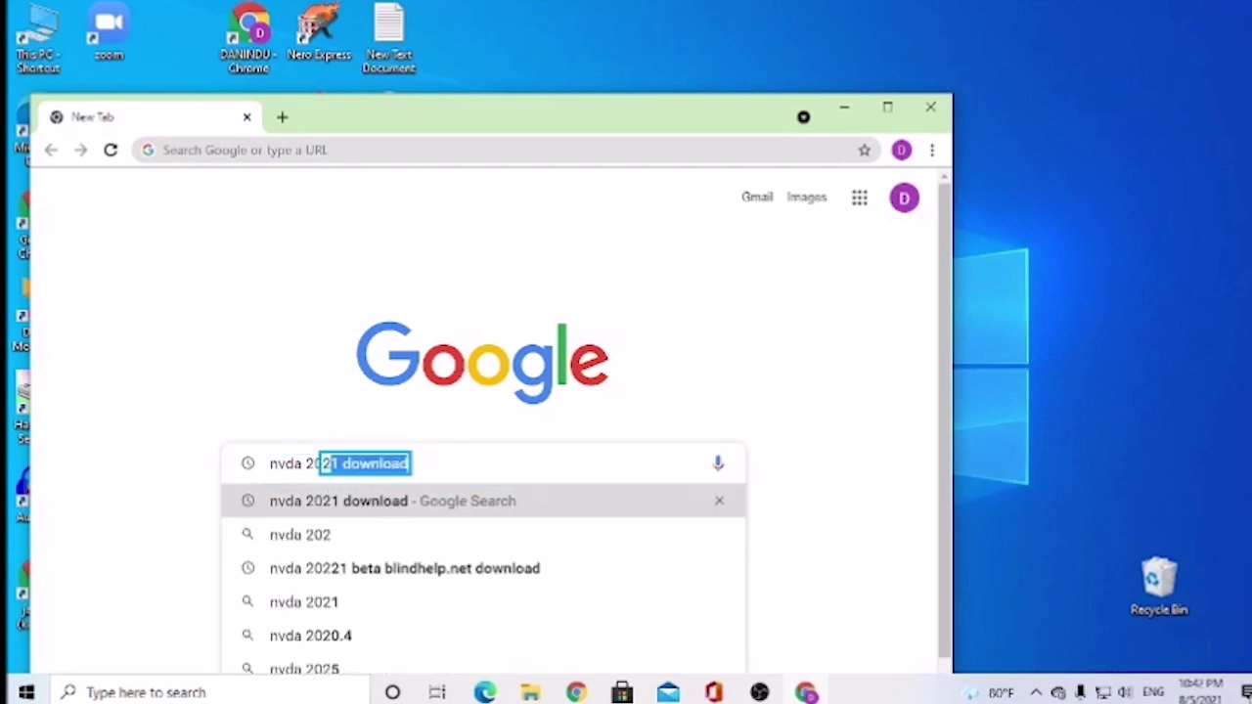
text(1)
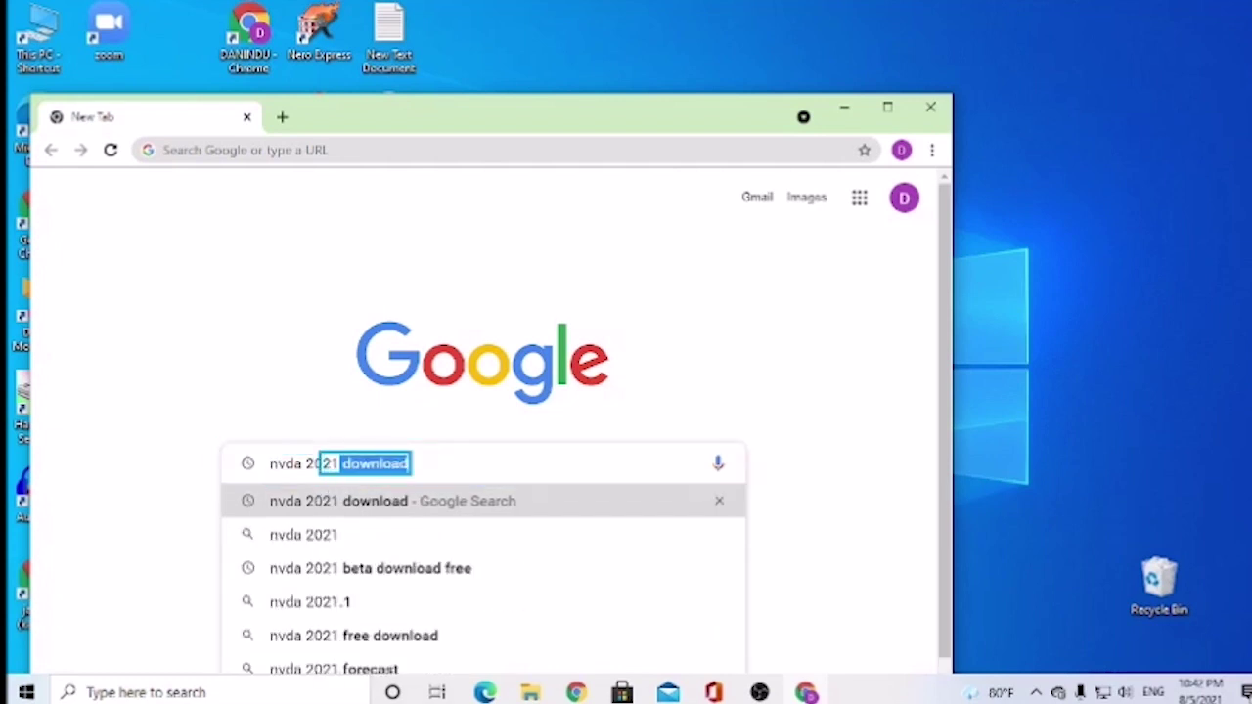
text( downlo)
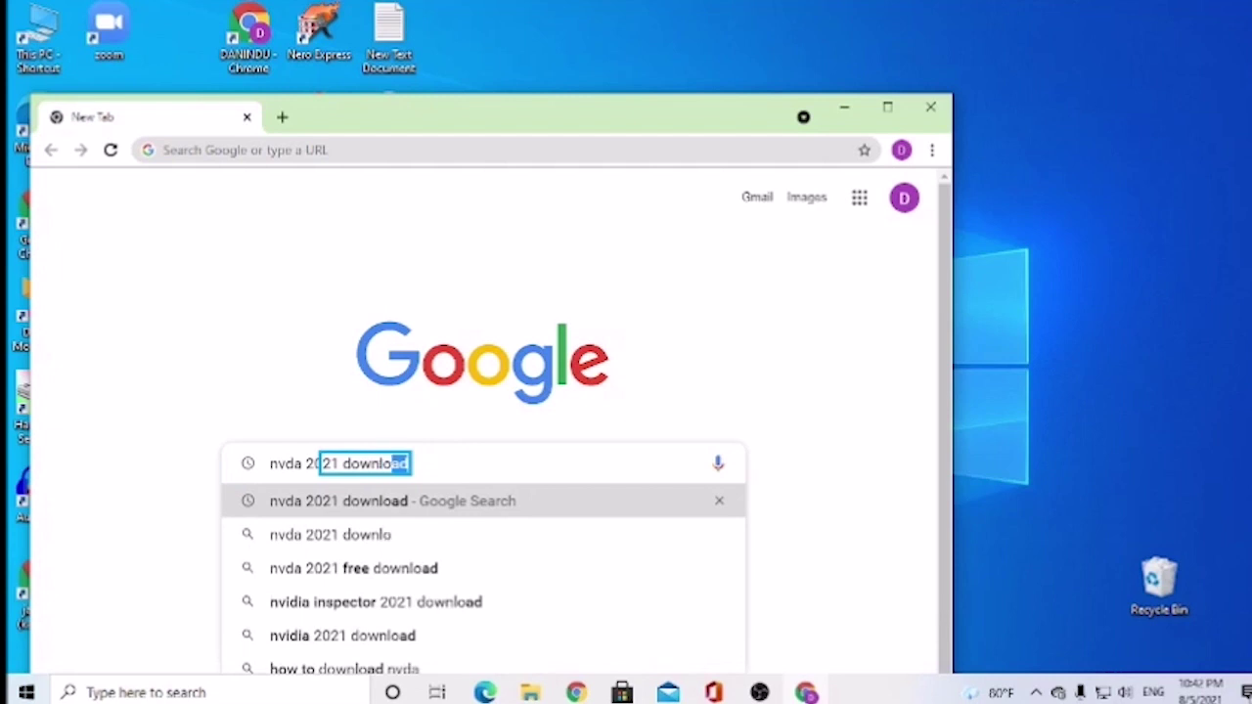
text(ad)
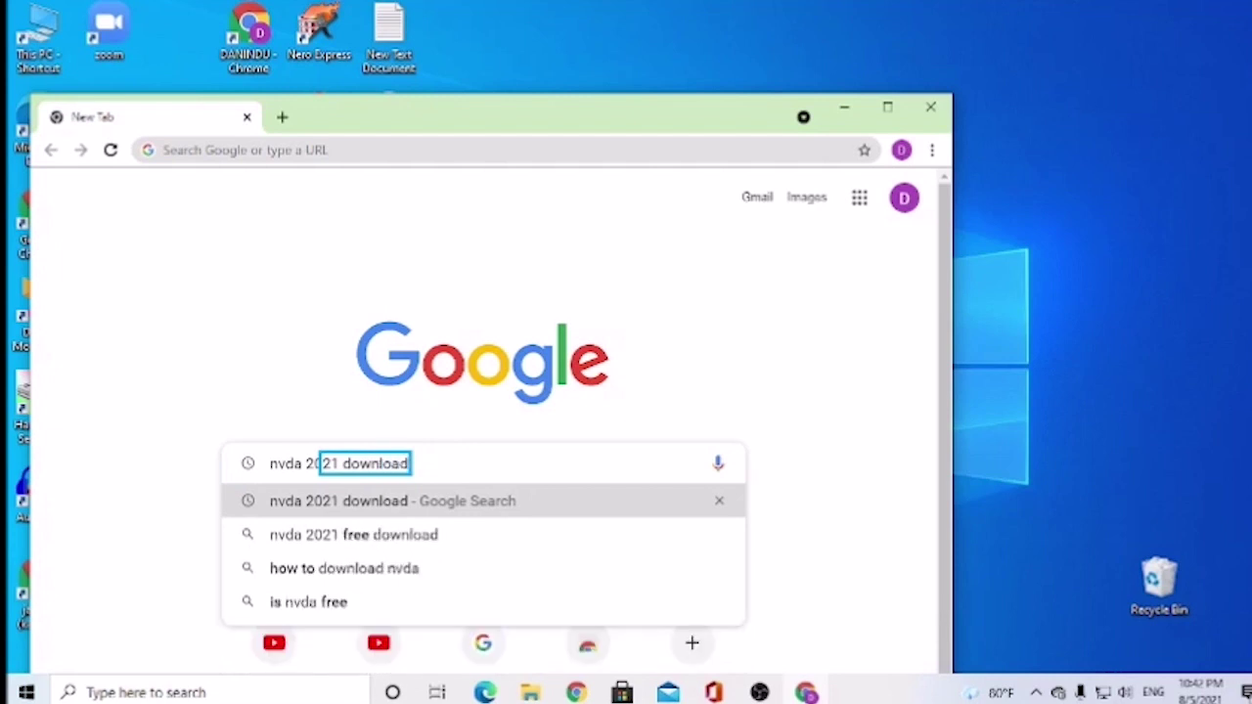
key(Return)
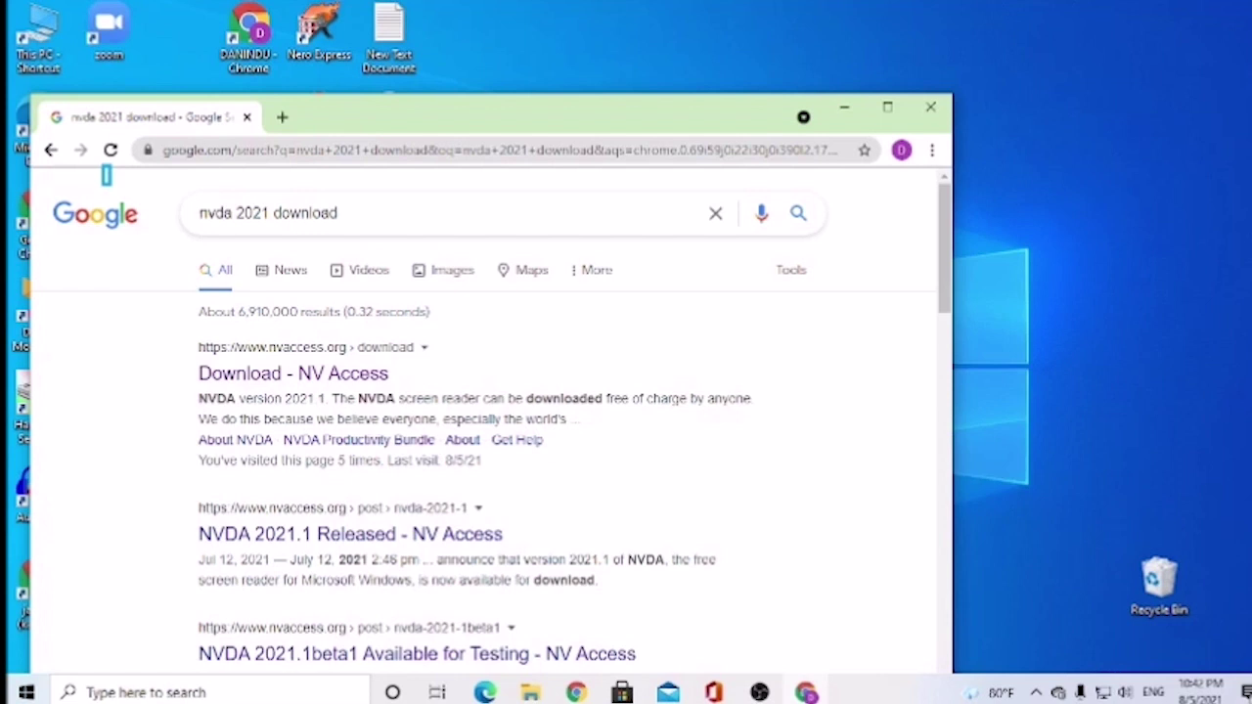
Step through the results page until the 'Download - NV Access' result link is focused
key(Tab)
key(Tab)
key(Tab)
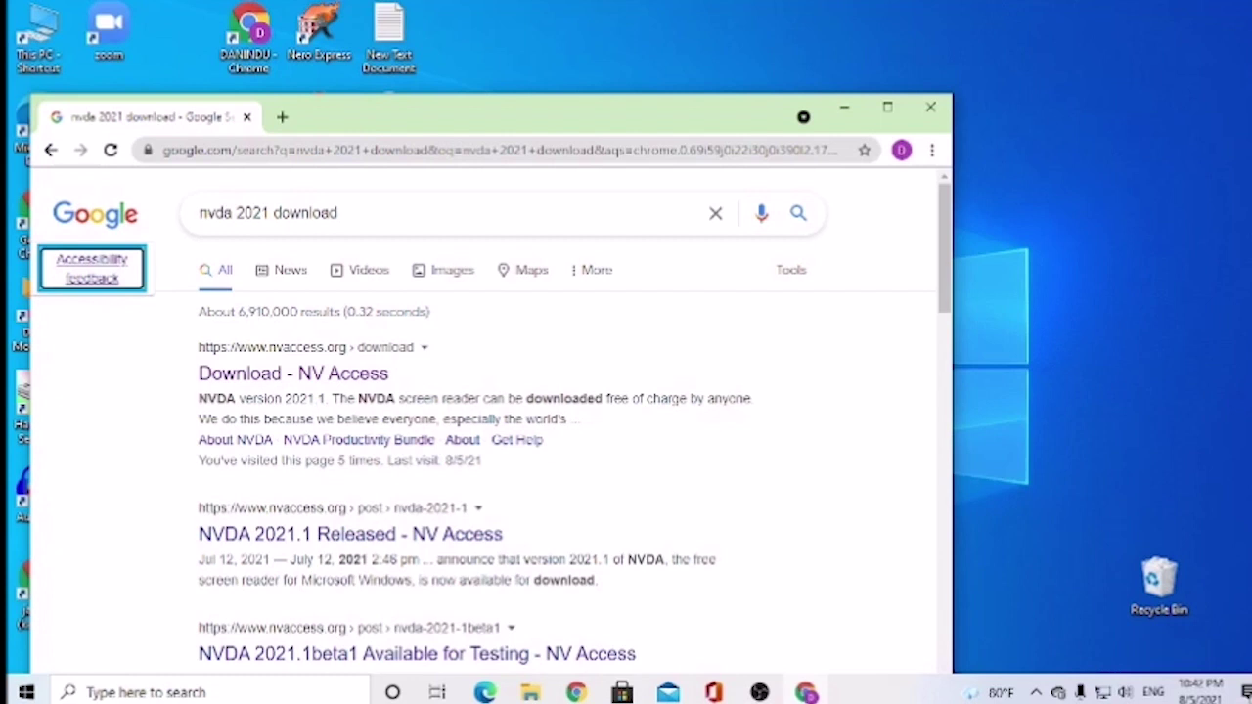
key(Tab)
key(Tab)
key(Tab)
key(Tab)
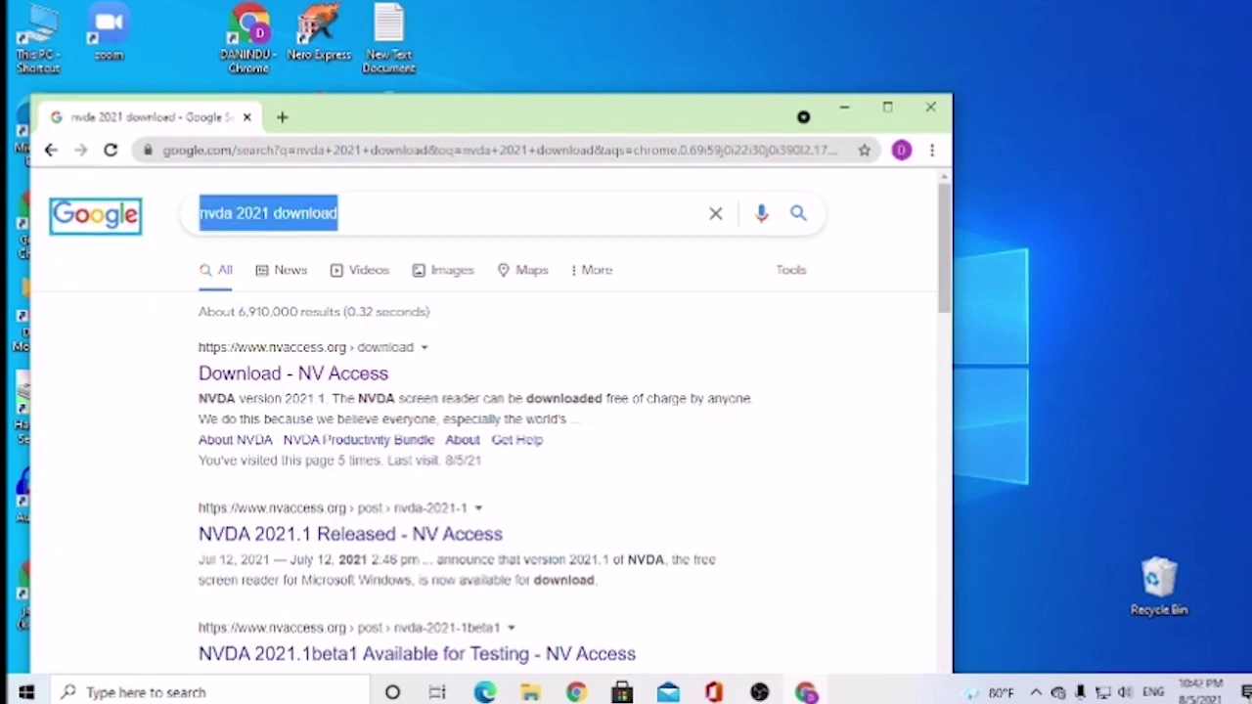
key(Tab)
key(Tab)
key(Tab)
key(Tab)
key(Tab)
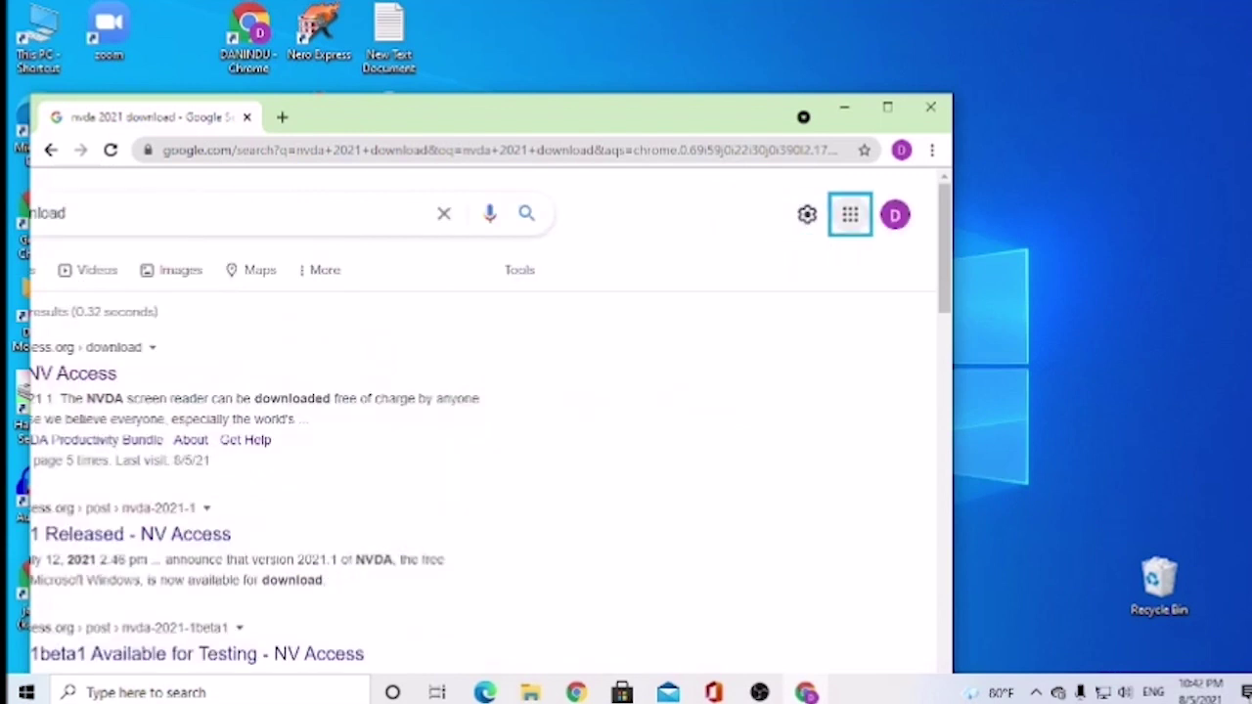
key(Tab)
key(Tab)
key(Tab)
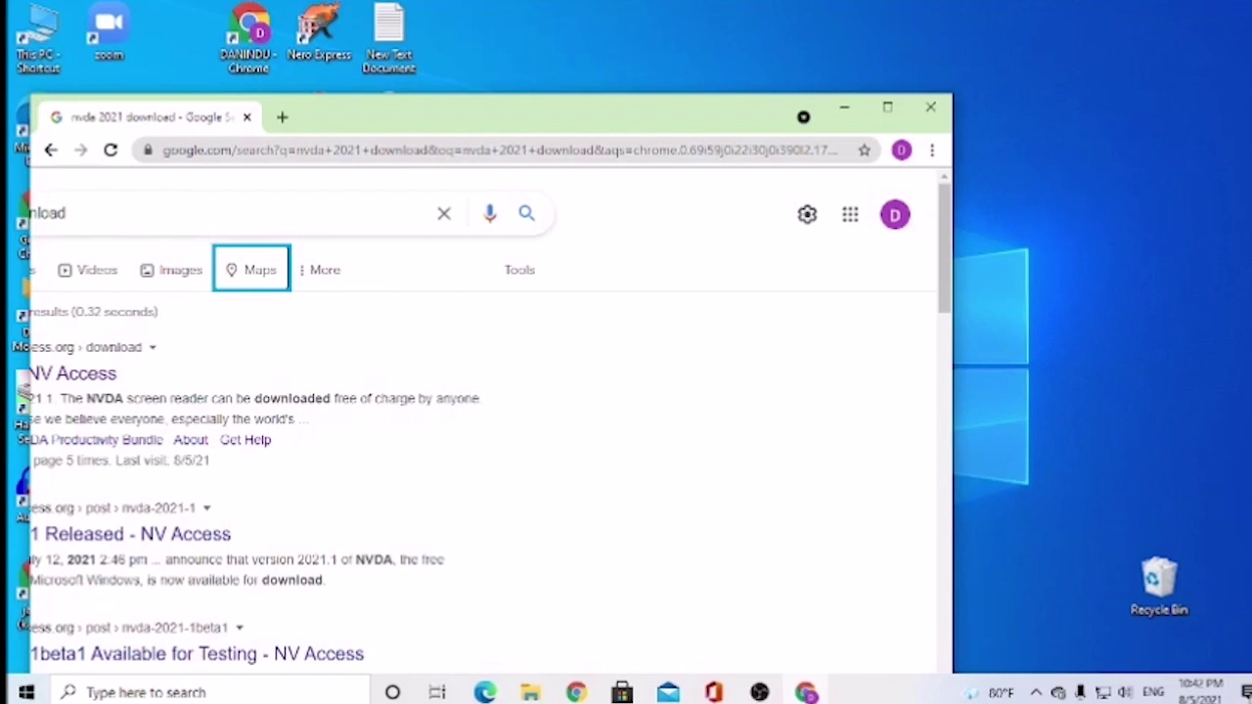
key(Tab)
key(Tab)
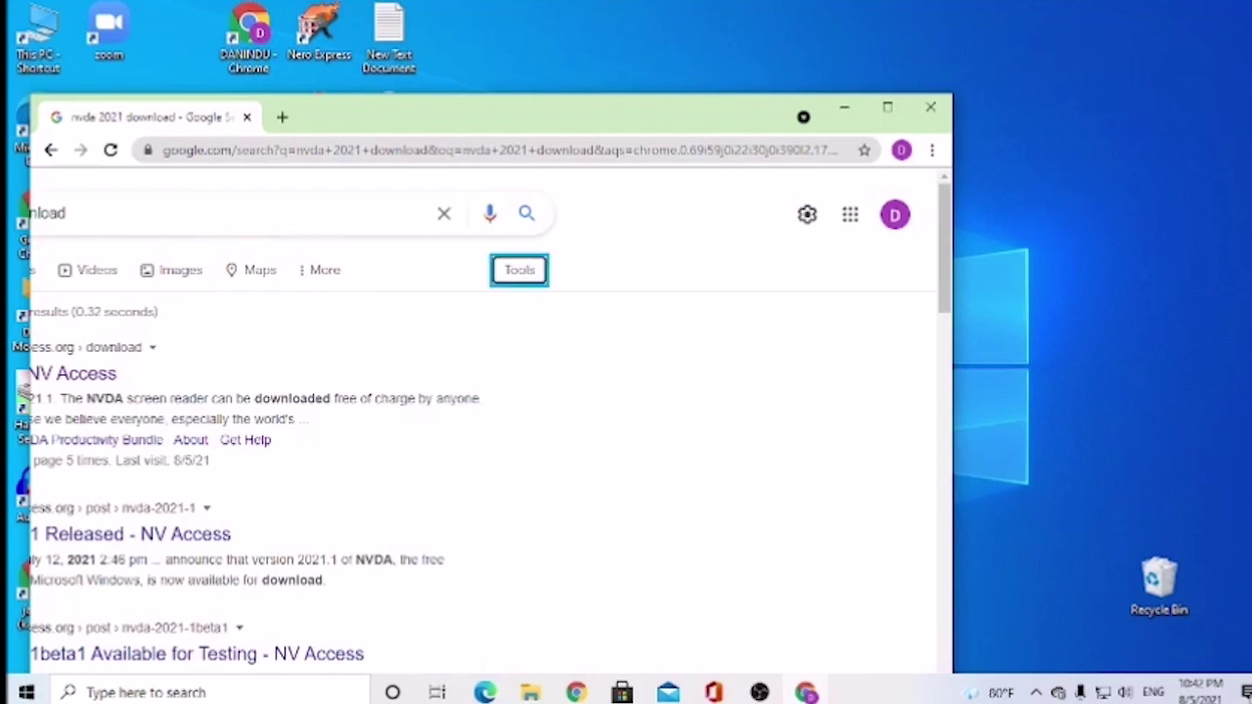
key(Tab)
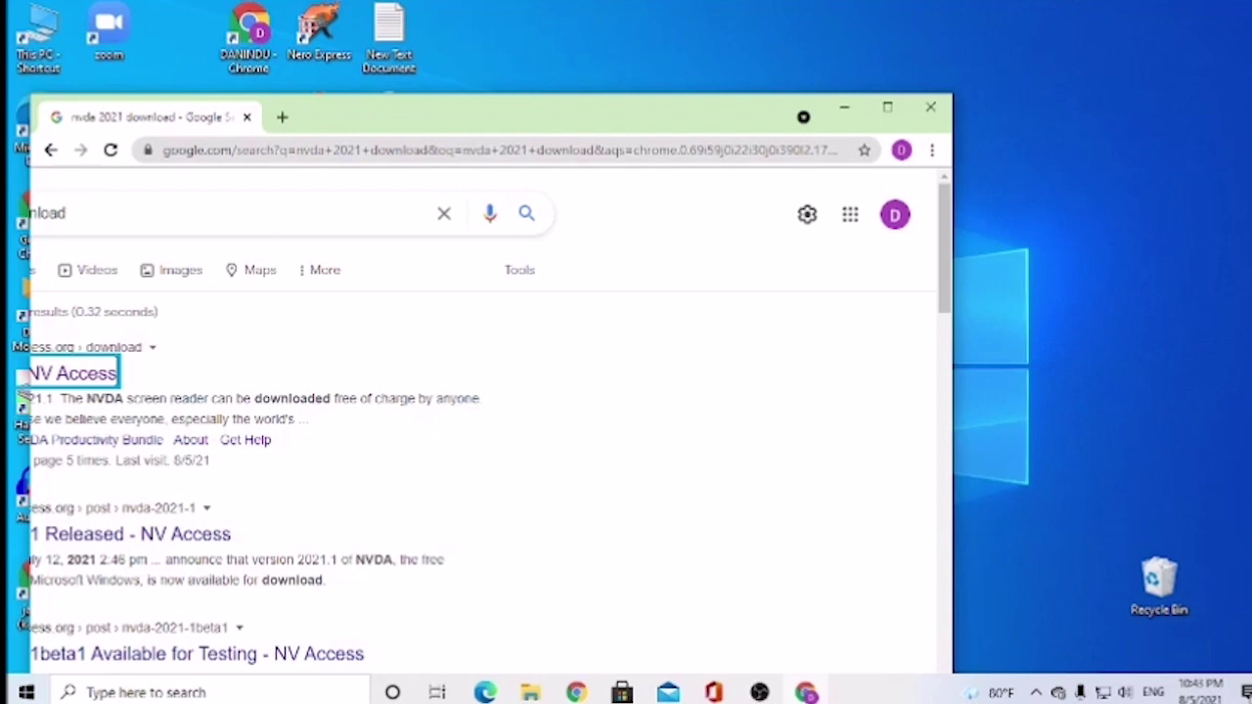
Open the NV Access download page, focus its DOWNLOAD link, then close Chrome
key(Return)
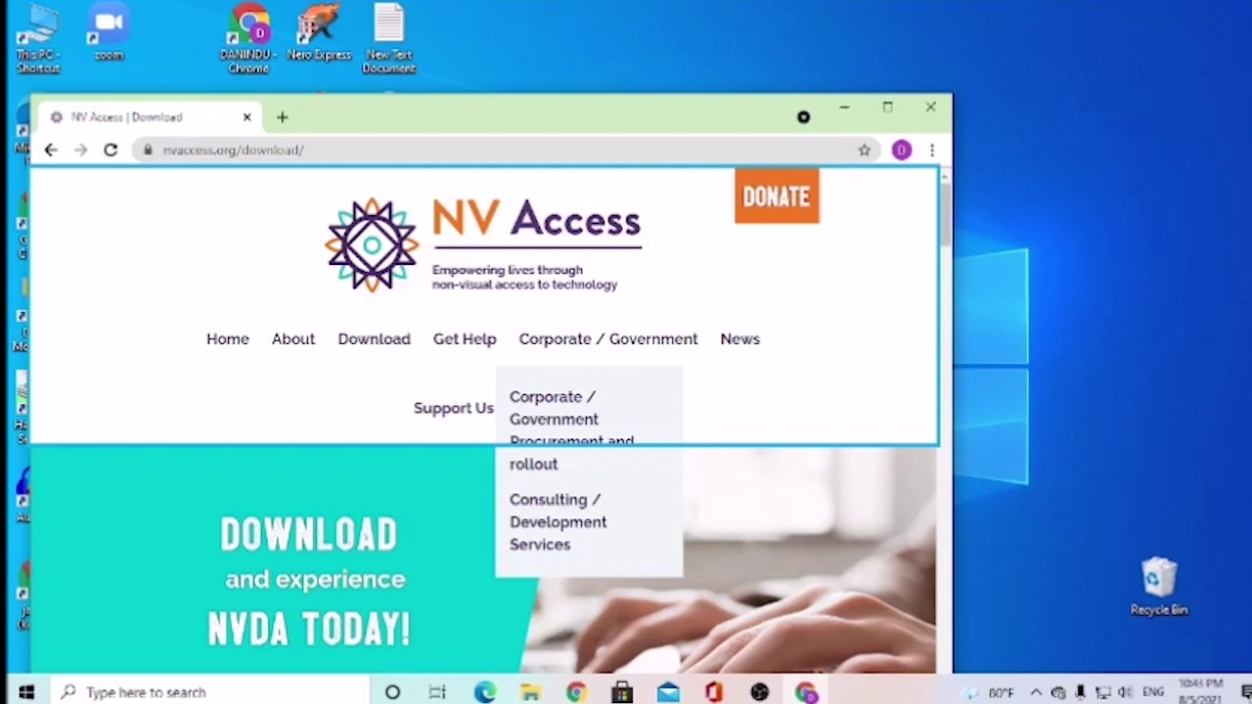
key(Tab)
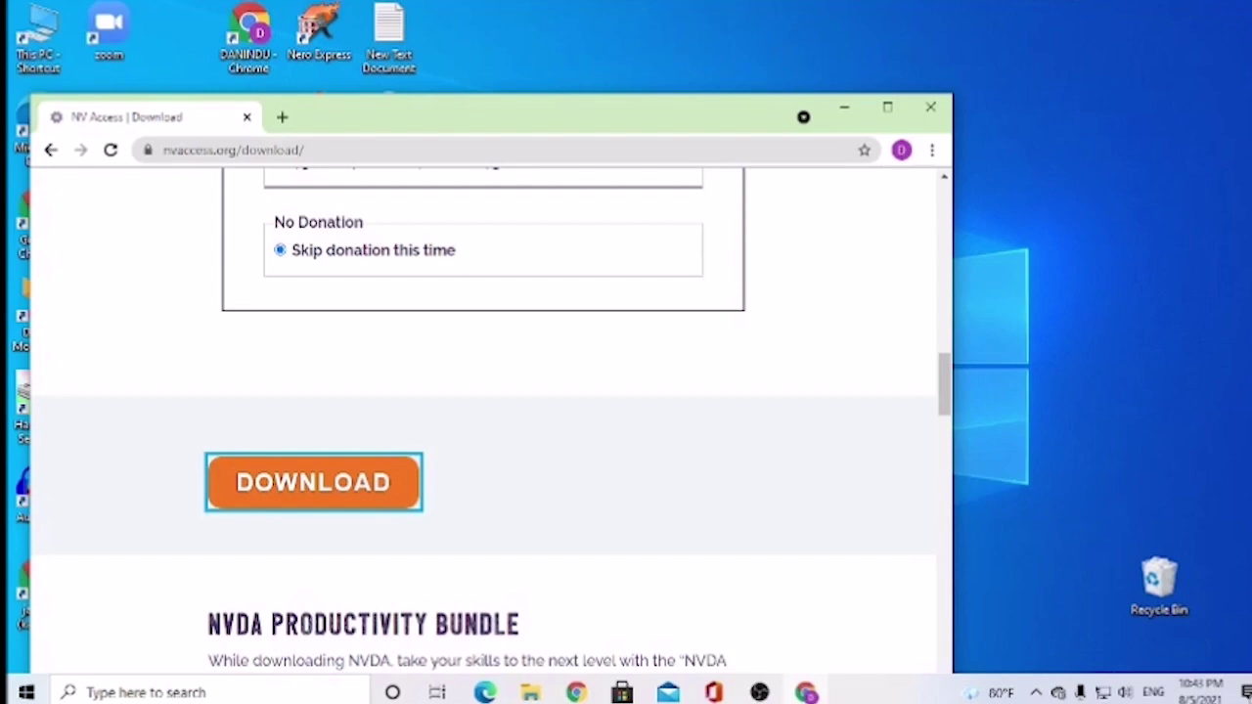
key(alt+space)
key(Up)
key(Return)
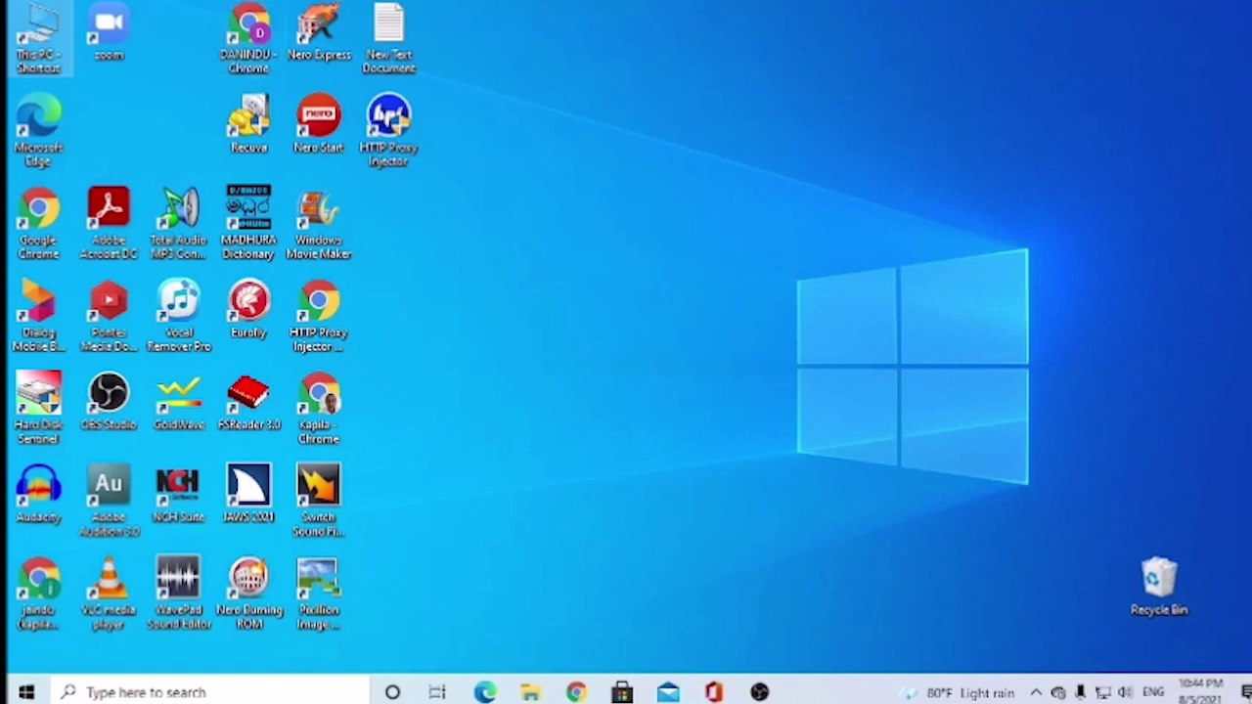
Open This PC, go into the Downloads folder and select the nvda_2021.1 (1) installer
double_click(39, 34)
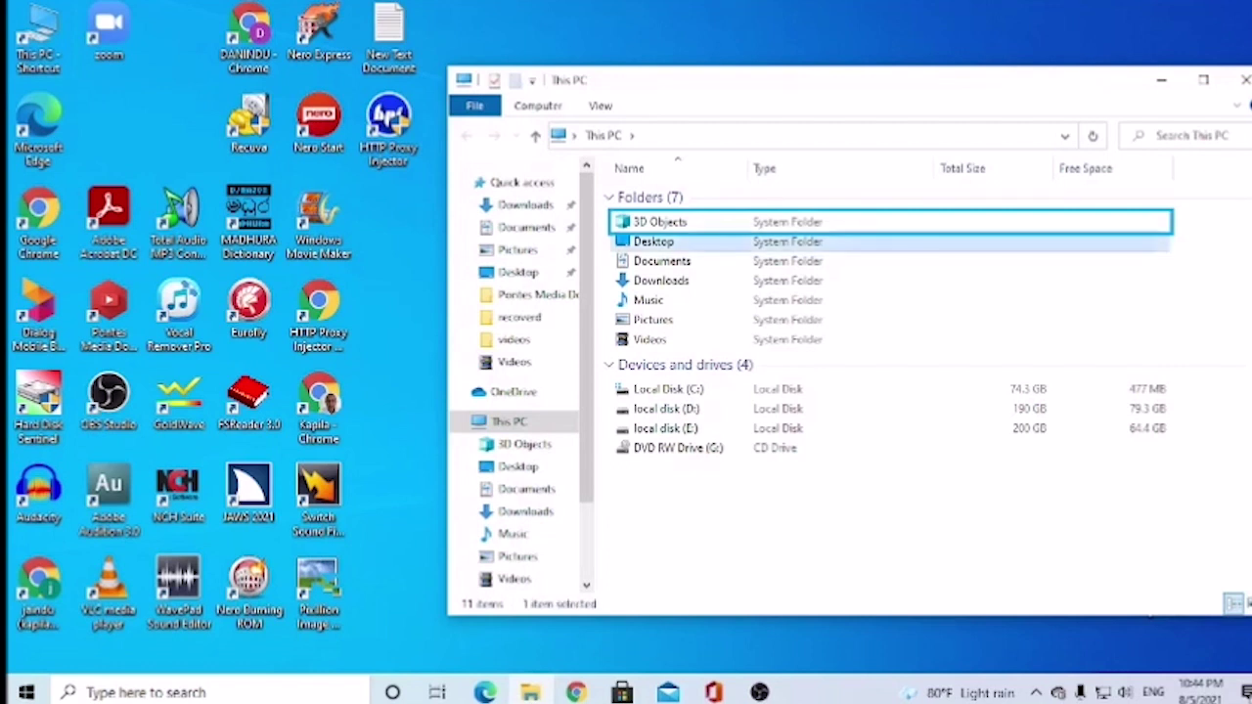
click(654, 242)
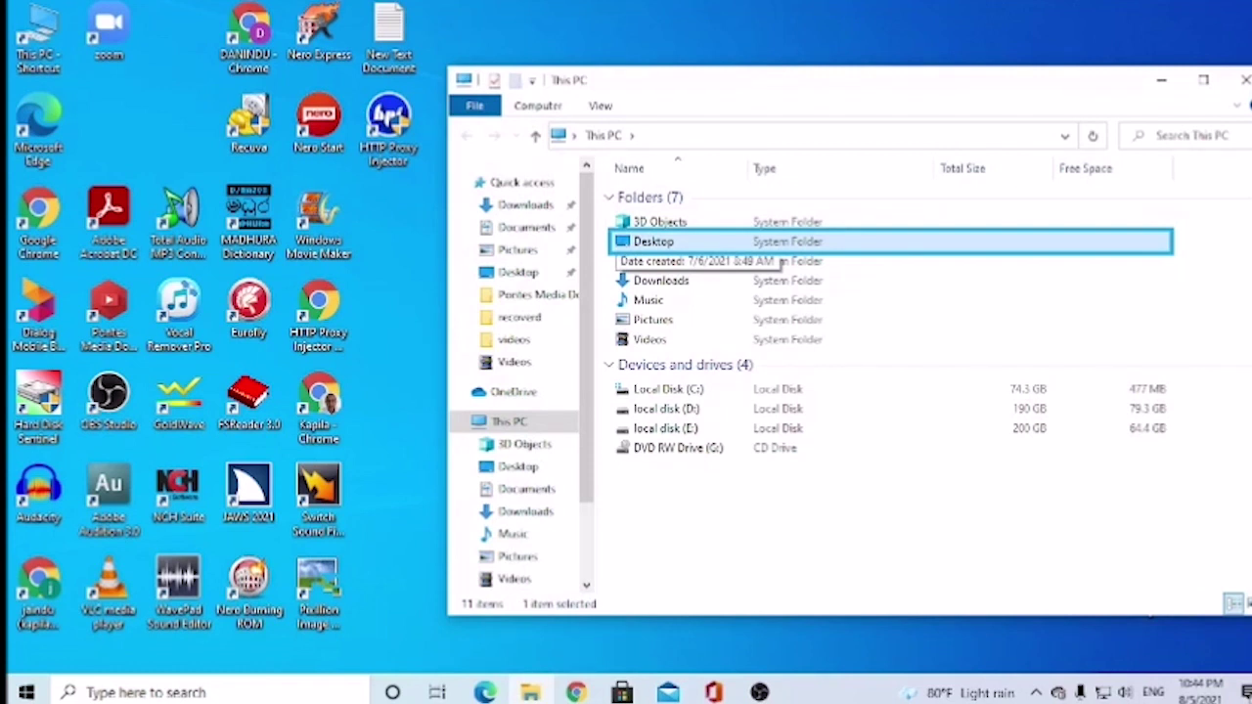
click(661, 261)
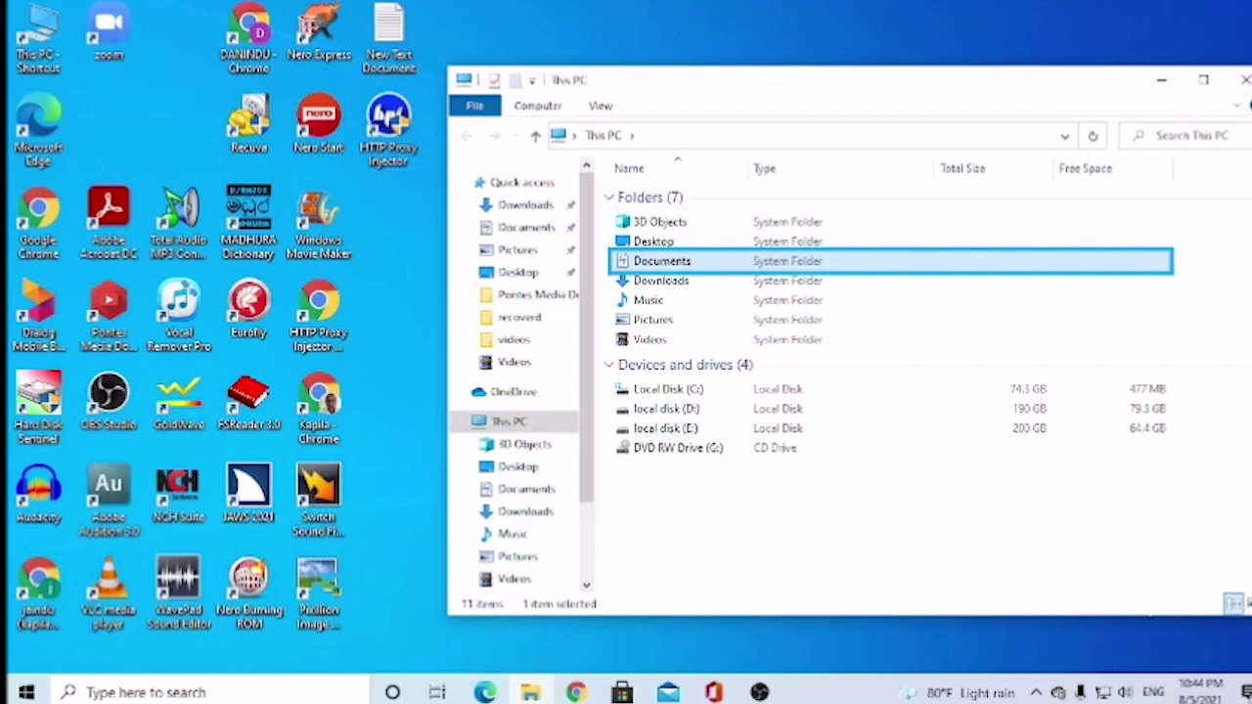
key(Down)
key(Return)
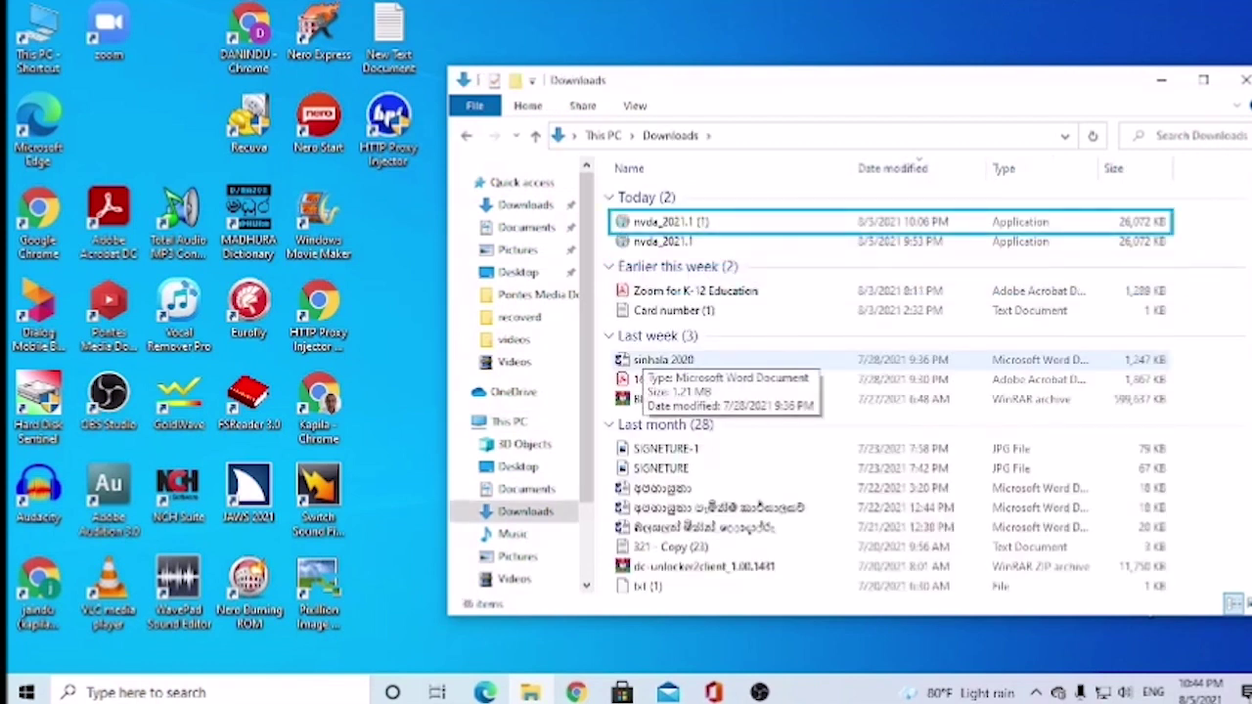
key(space)
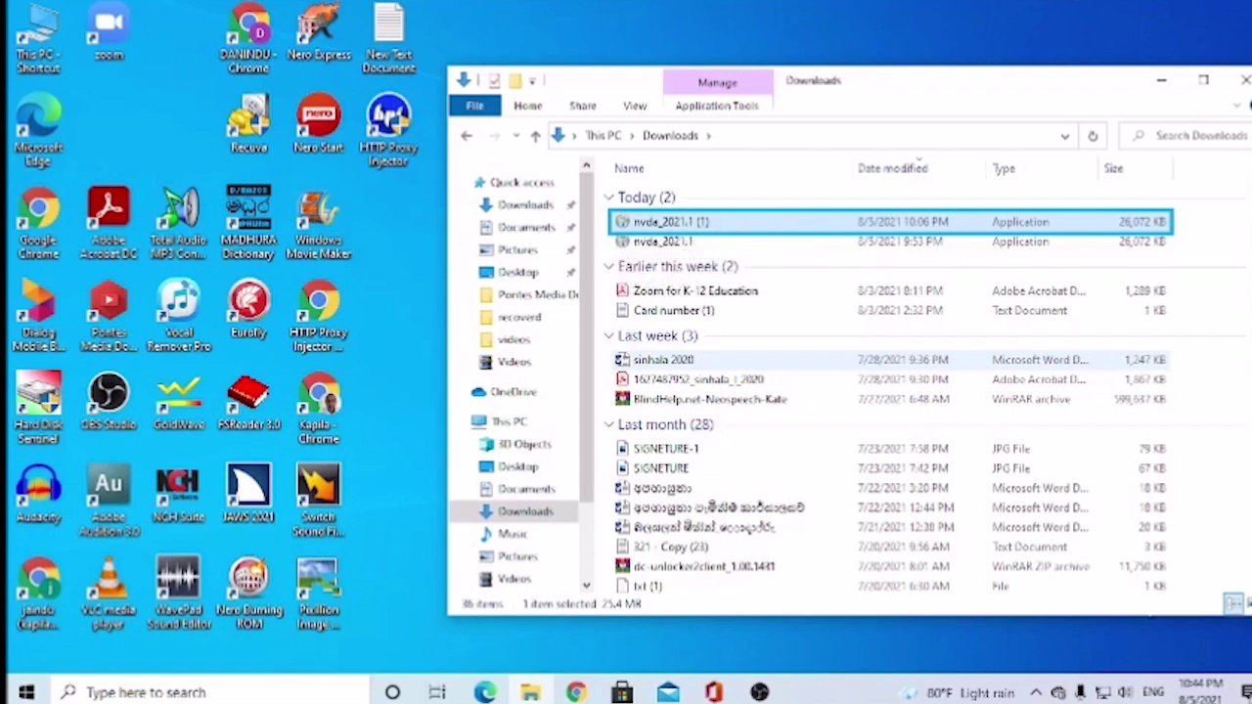
Launch nvda_2021.1 (1) to bring up the NVDA Launcher's license agreement
key(Return)
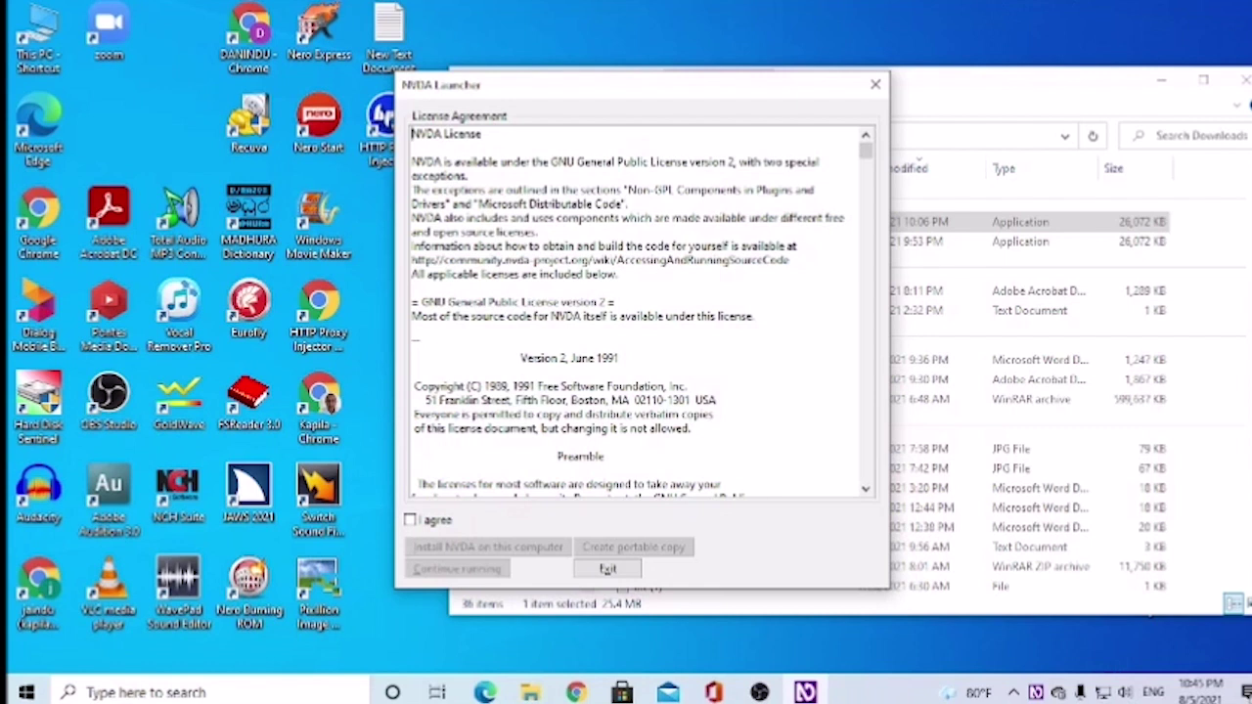
Agree to the NVDA license and choose 'Install NVDA on this computer'
key(Tab)
key(space)
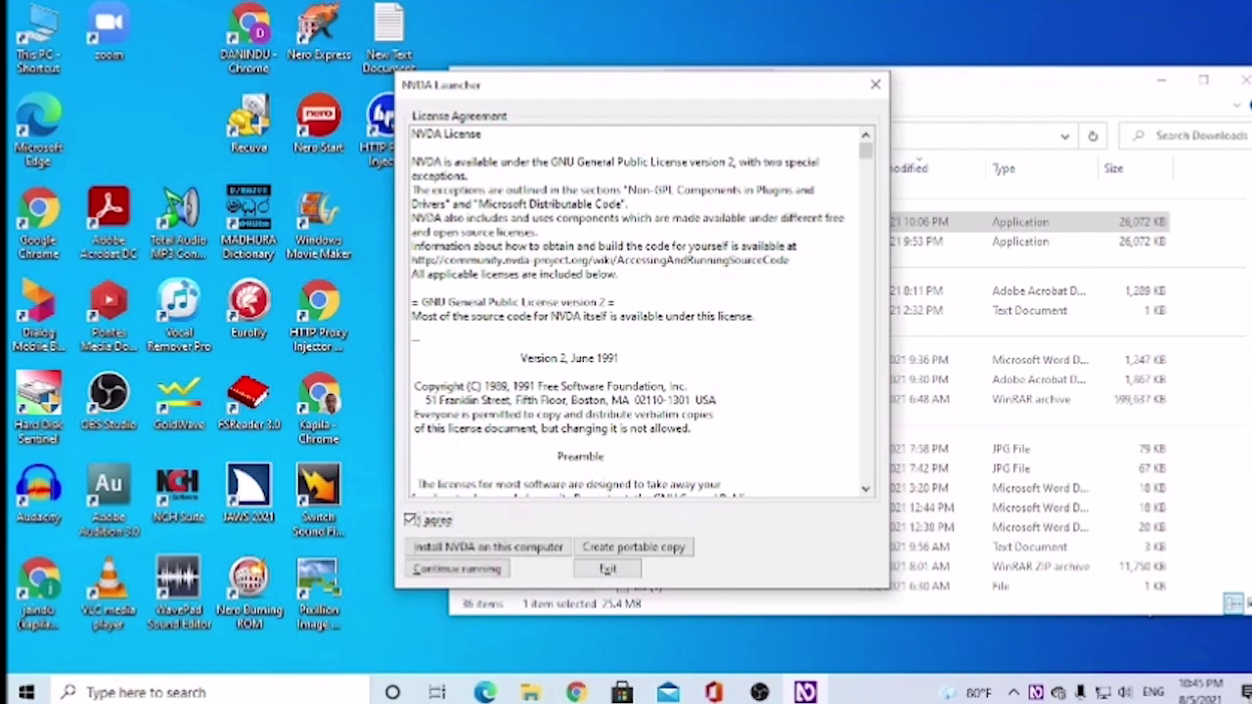
key(Tab)
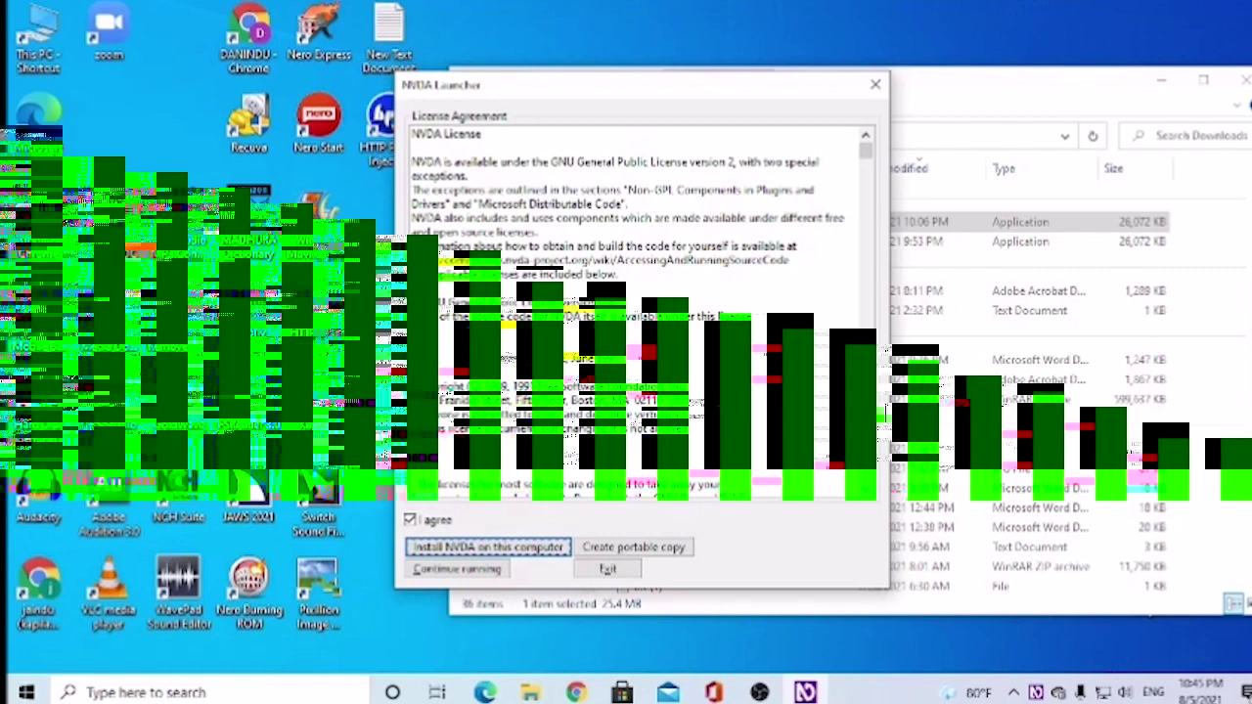
key(Return)
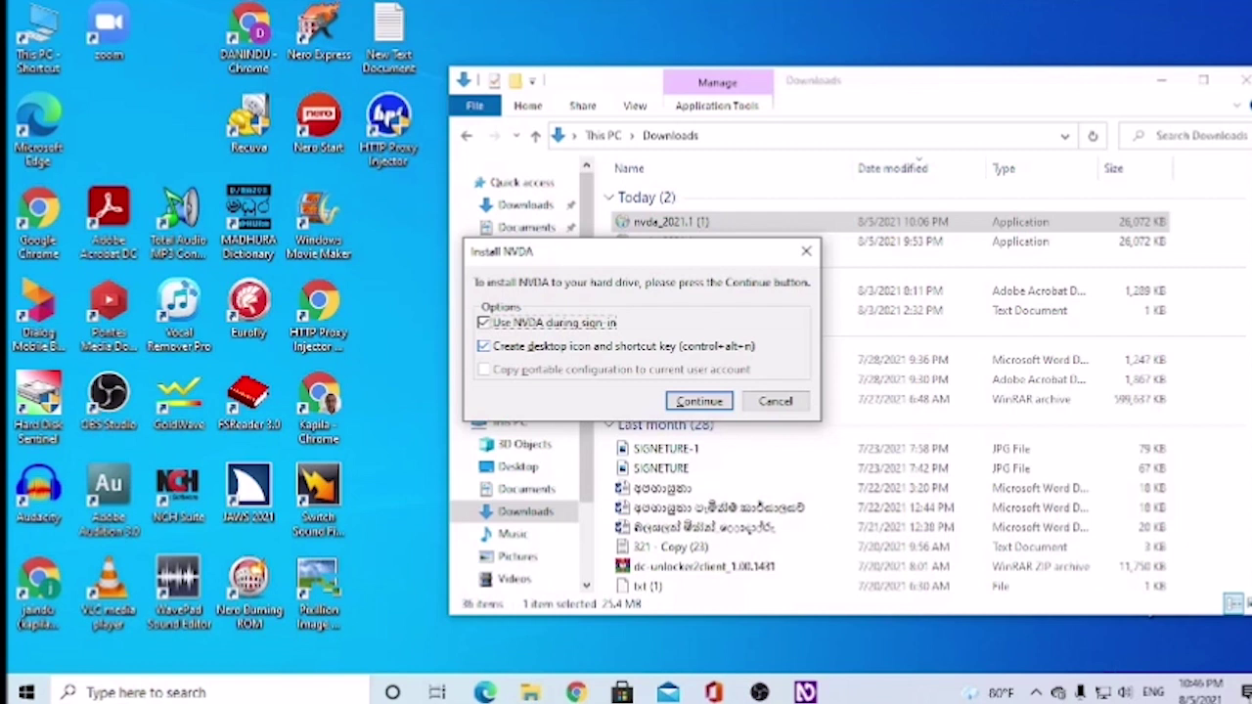
key(Tab)
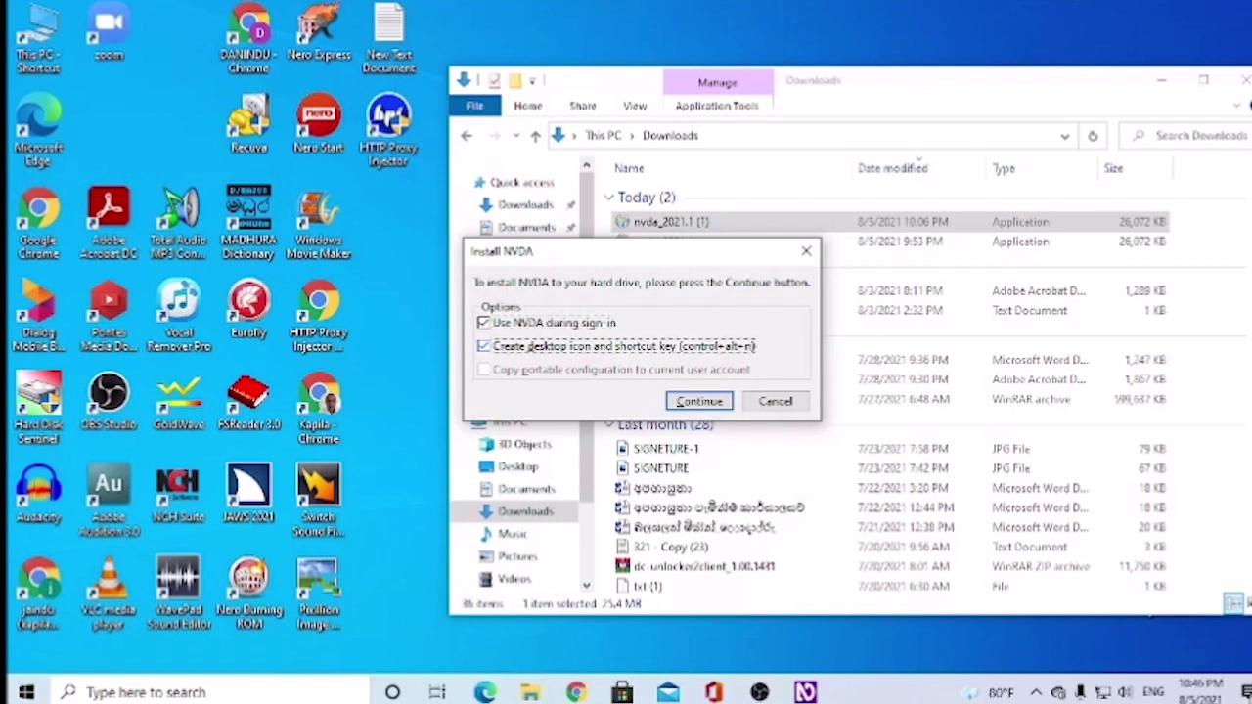
key(Tab)
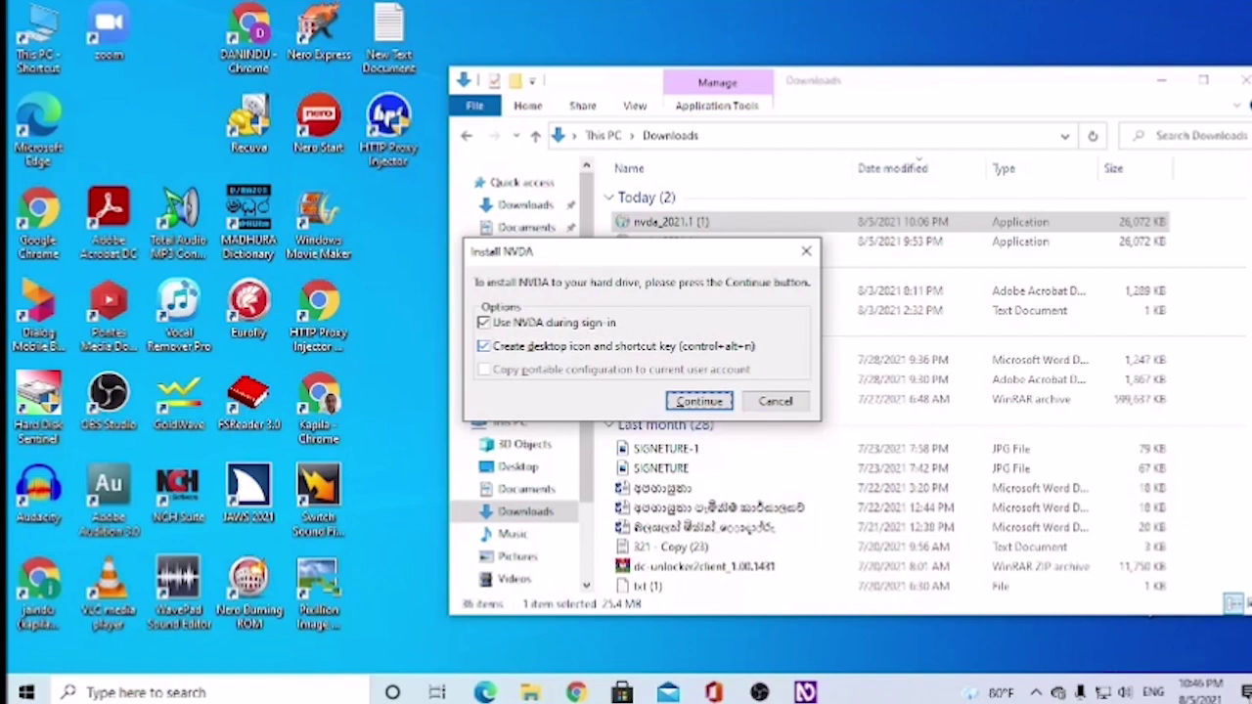